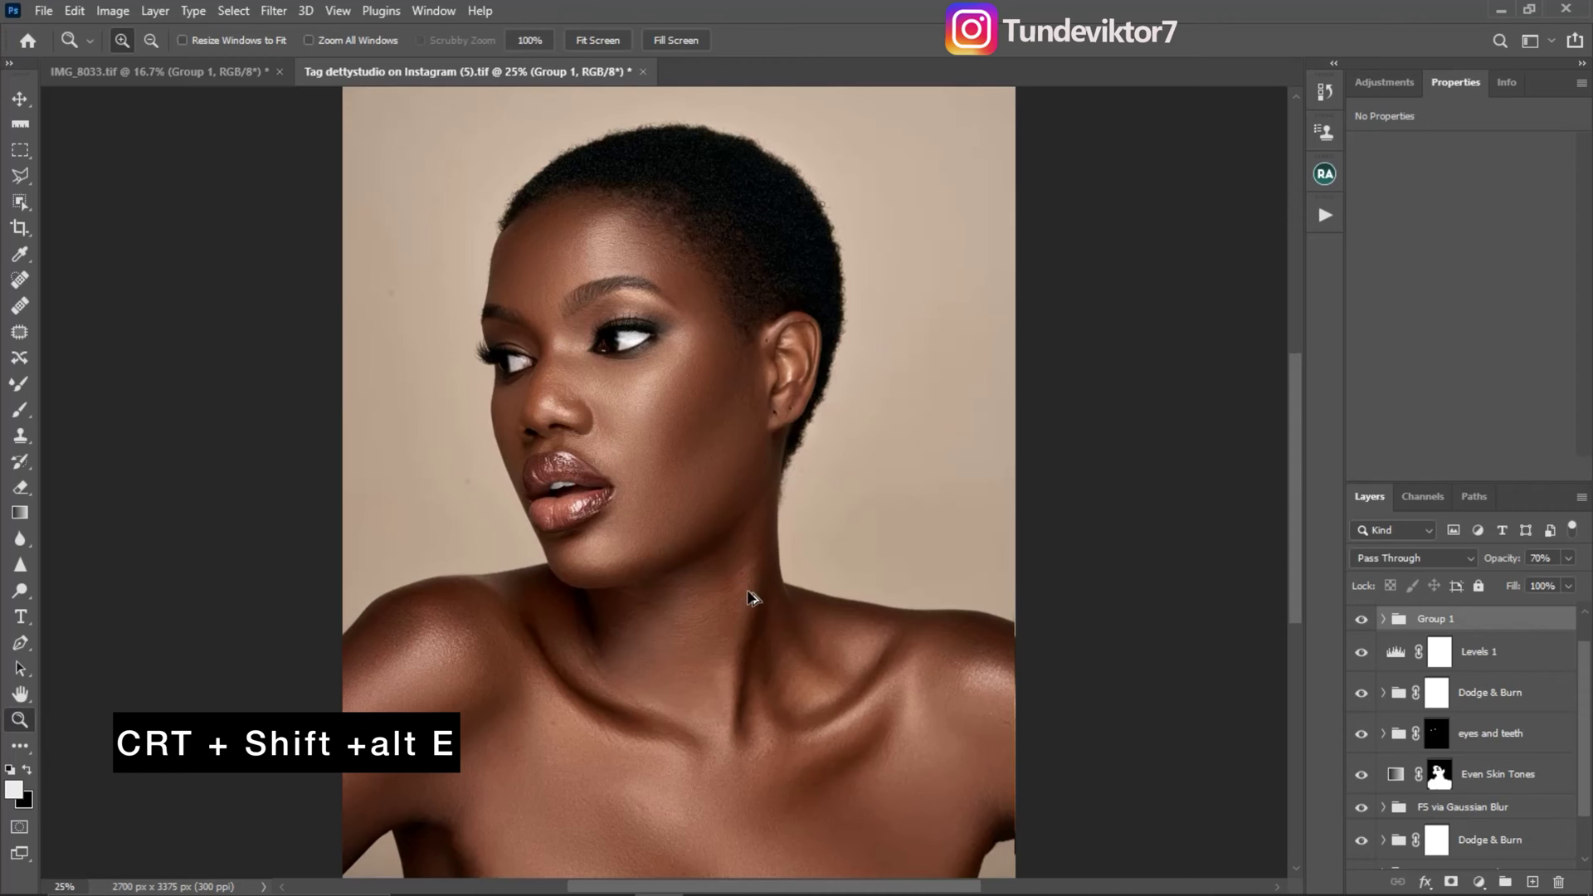
Merge all visible layers into a new top layer and start the Camera Raw Filter on it
key(ctrl+shift+alt+e)
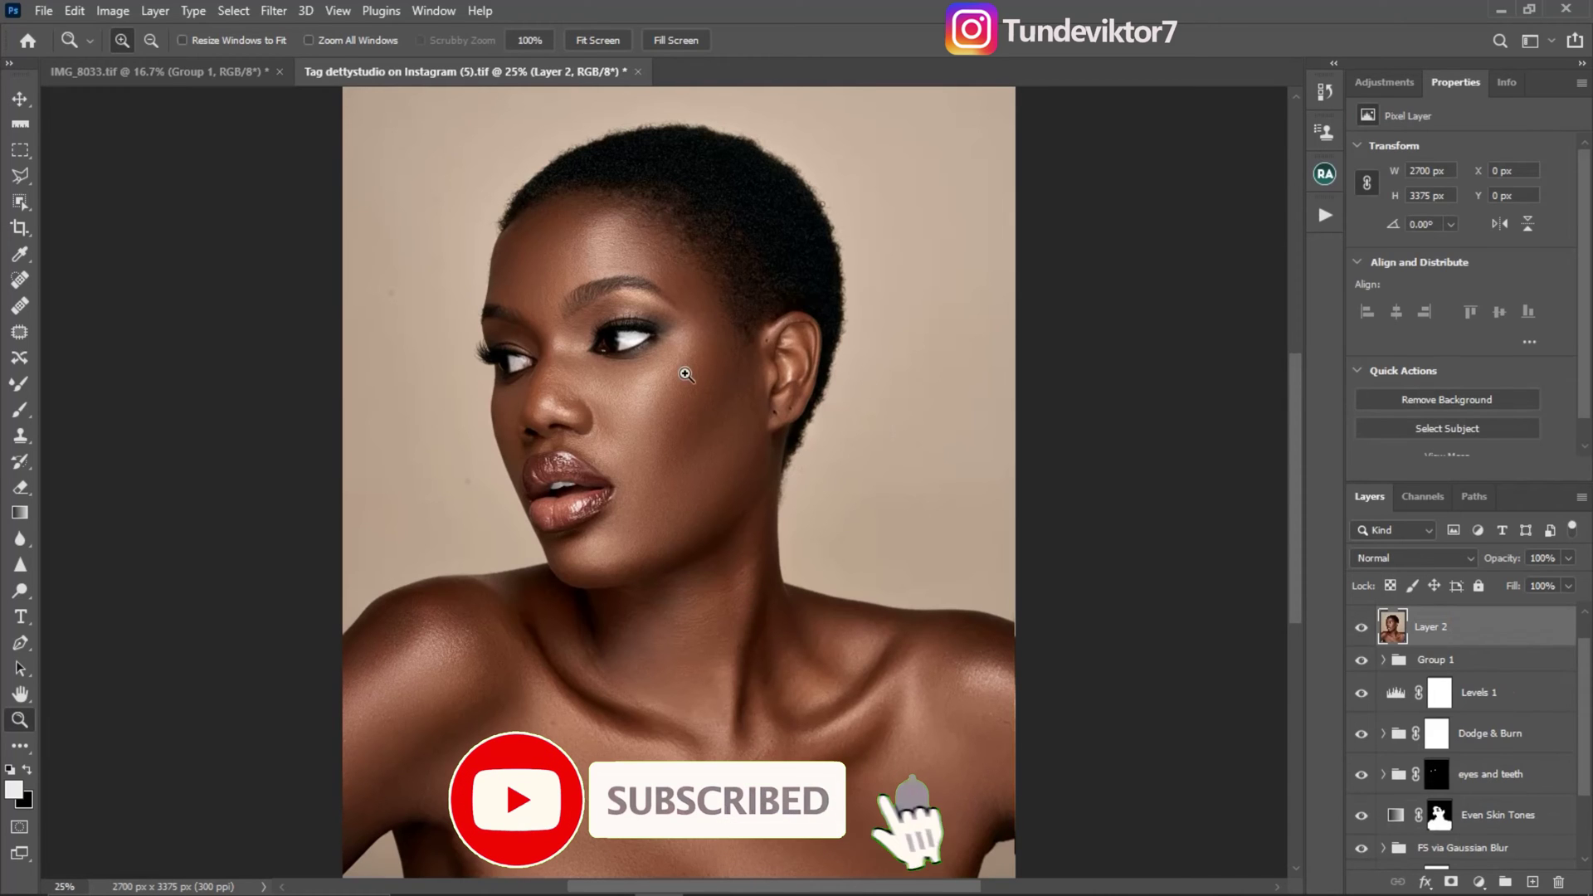
click(270, 12)
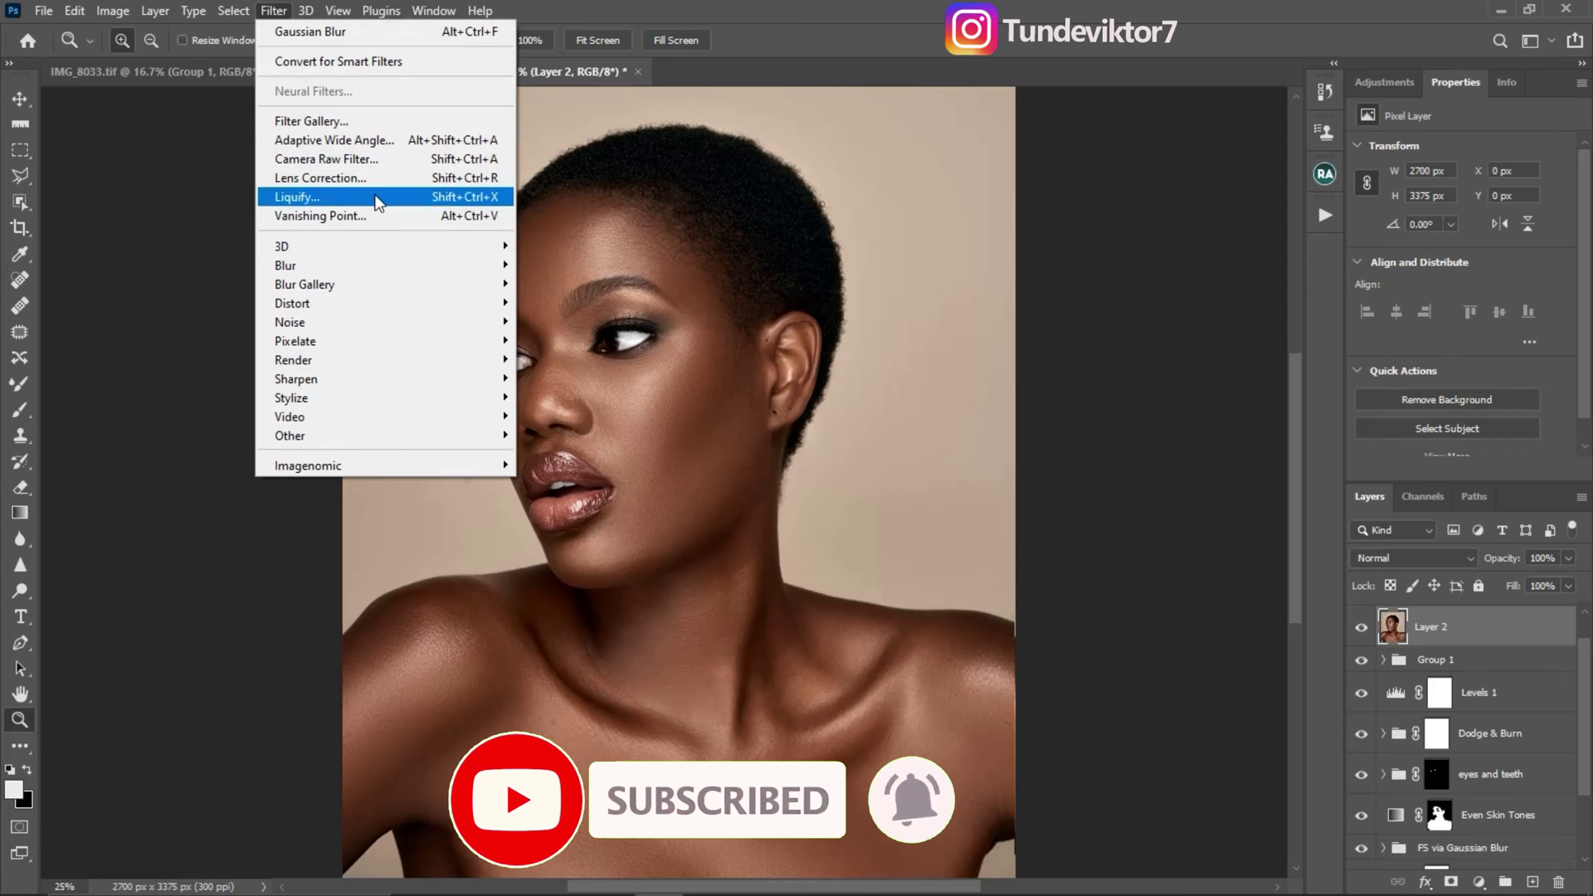
click(345, 158)
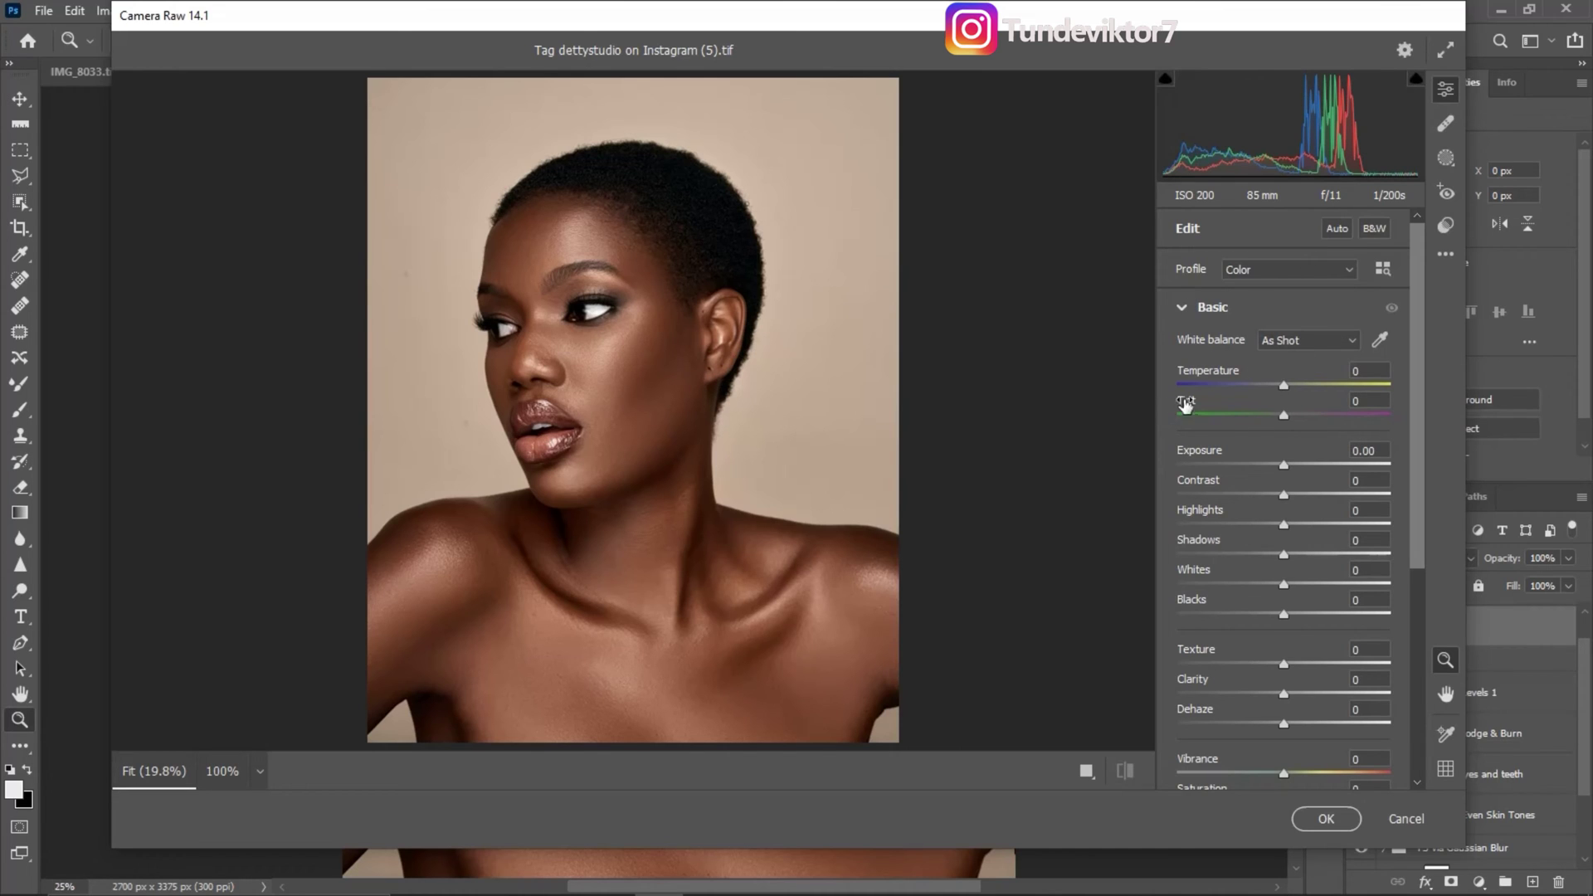
Set Temperature to +63, Highlights to -76, Shadows to +7, Whites to +29 and Blacks to -19
drag(1284, 390, 1350, 385)
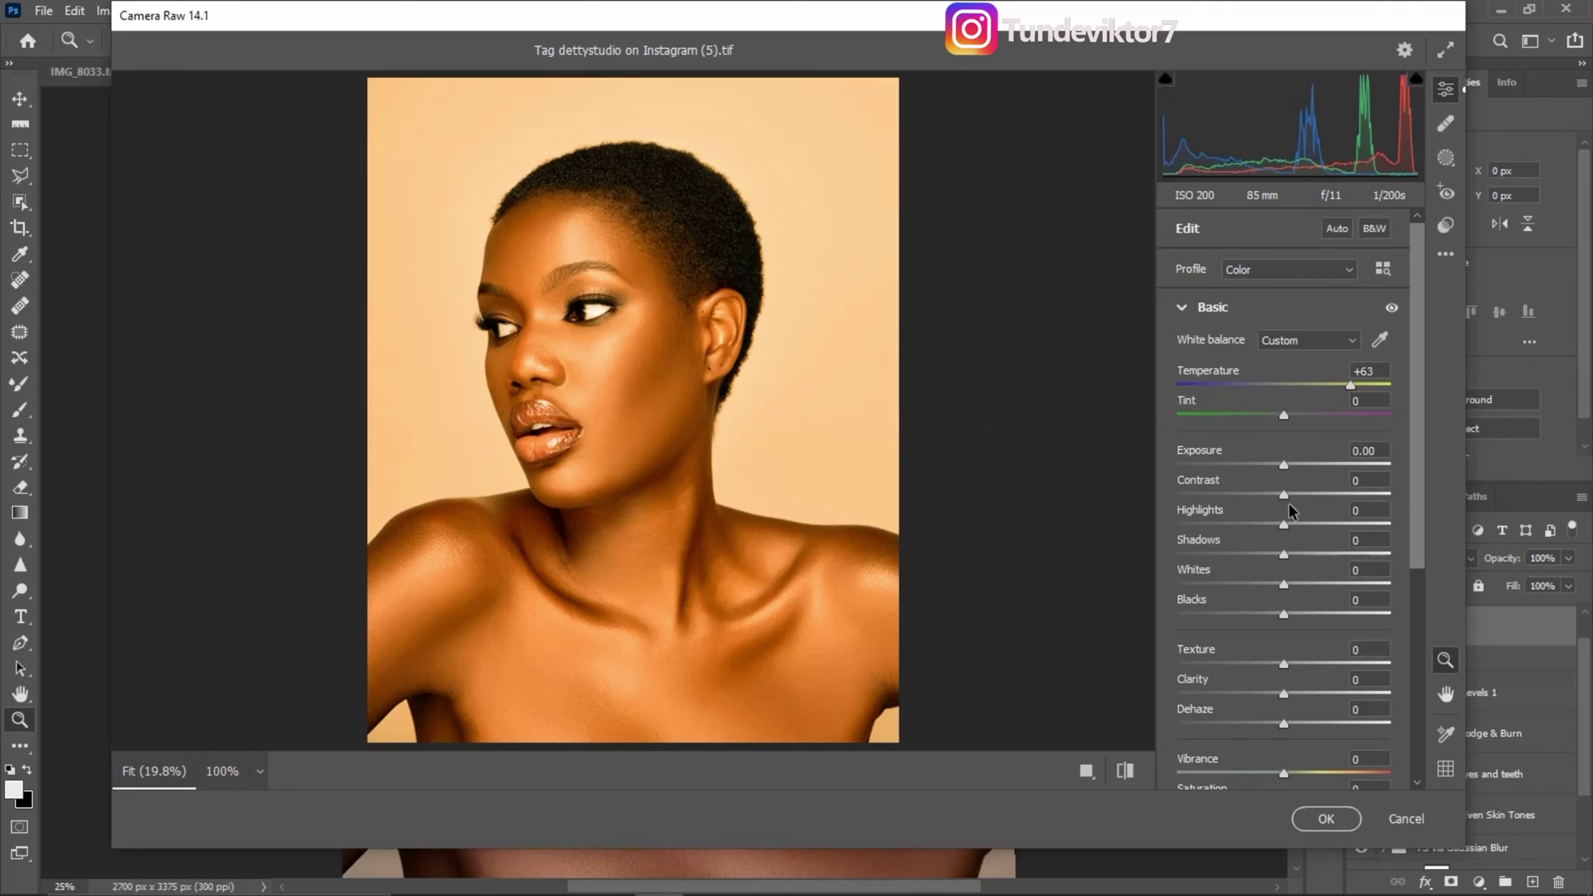
drag(1244, 532, 1201, 535)
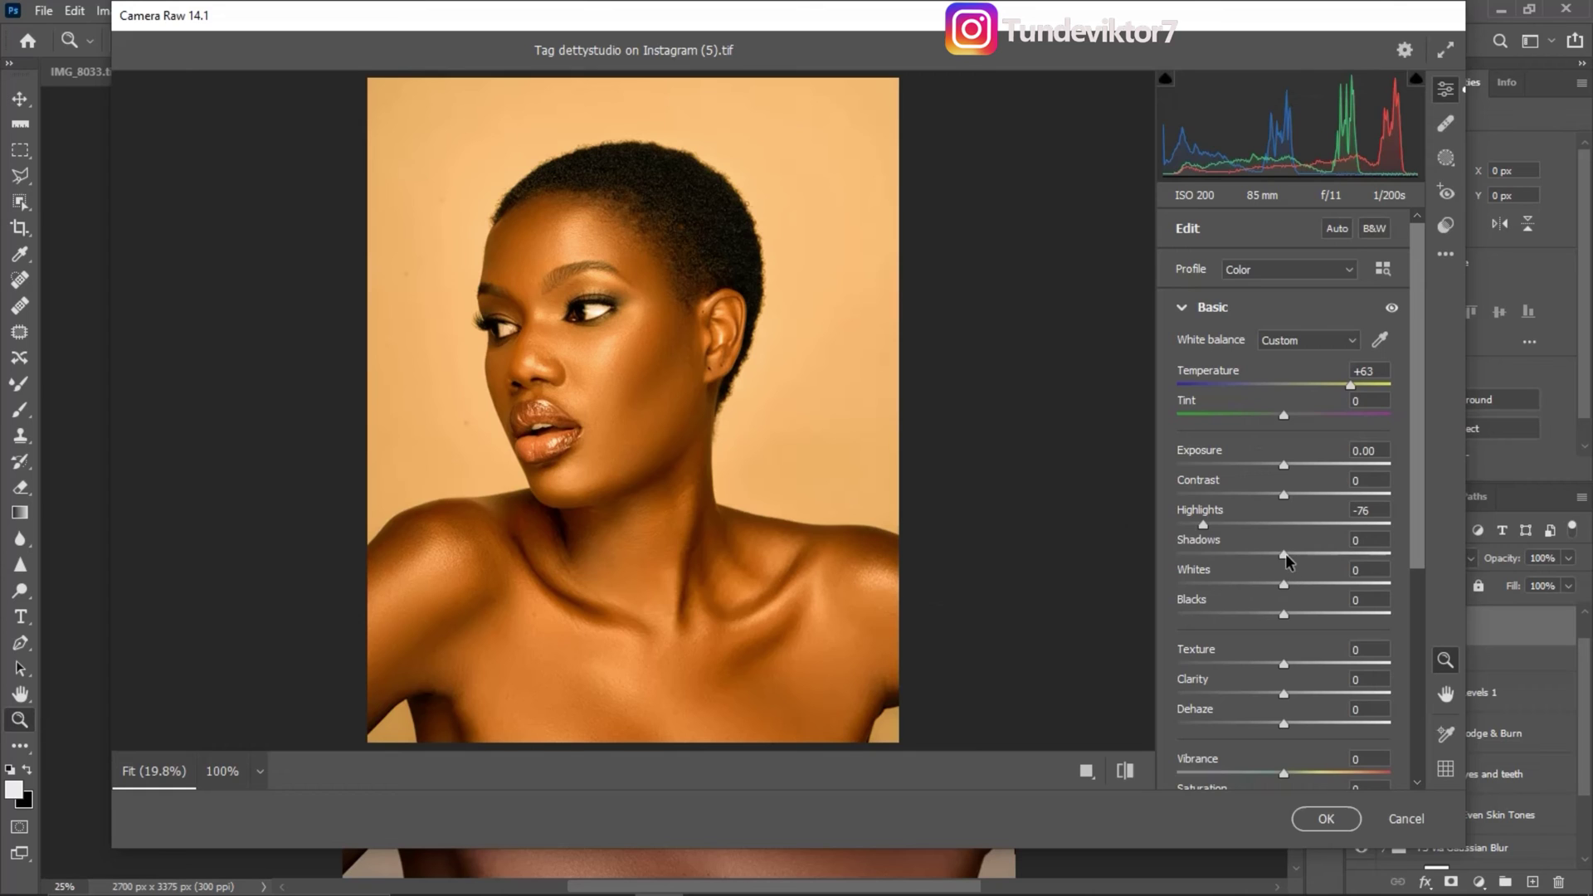
drag(1285, 555, 1293, 554)
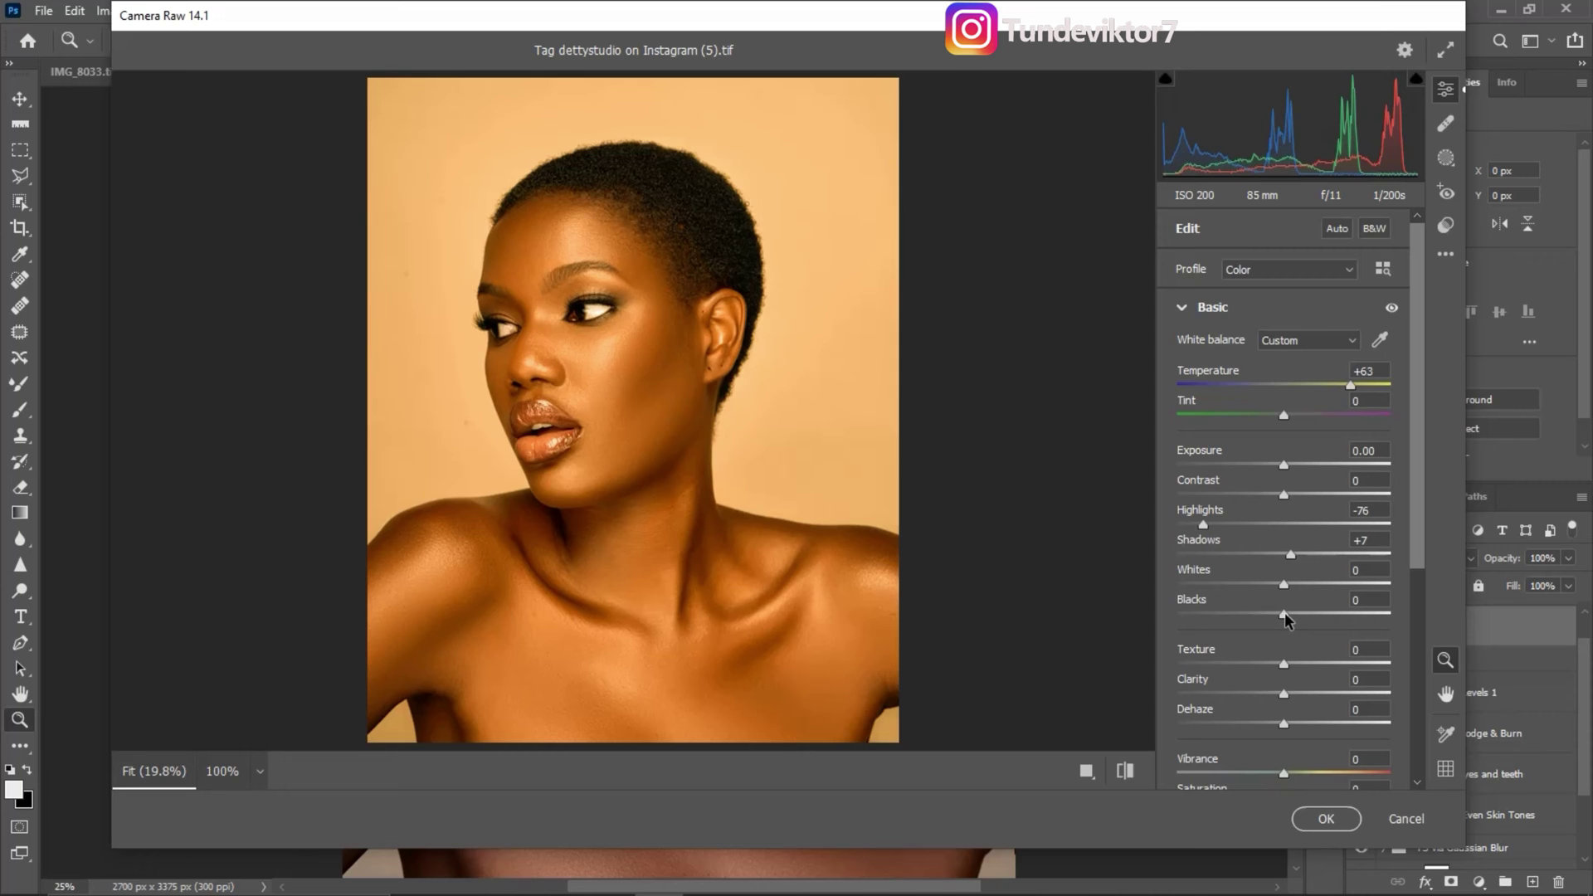
drag(1285, 614, 1320, 585)
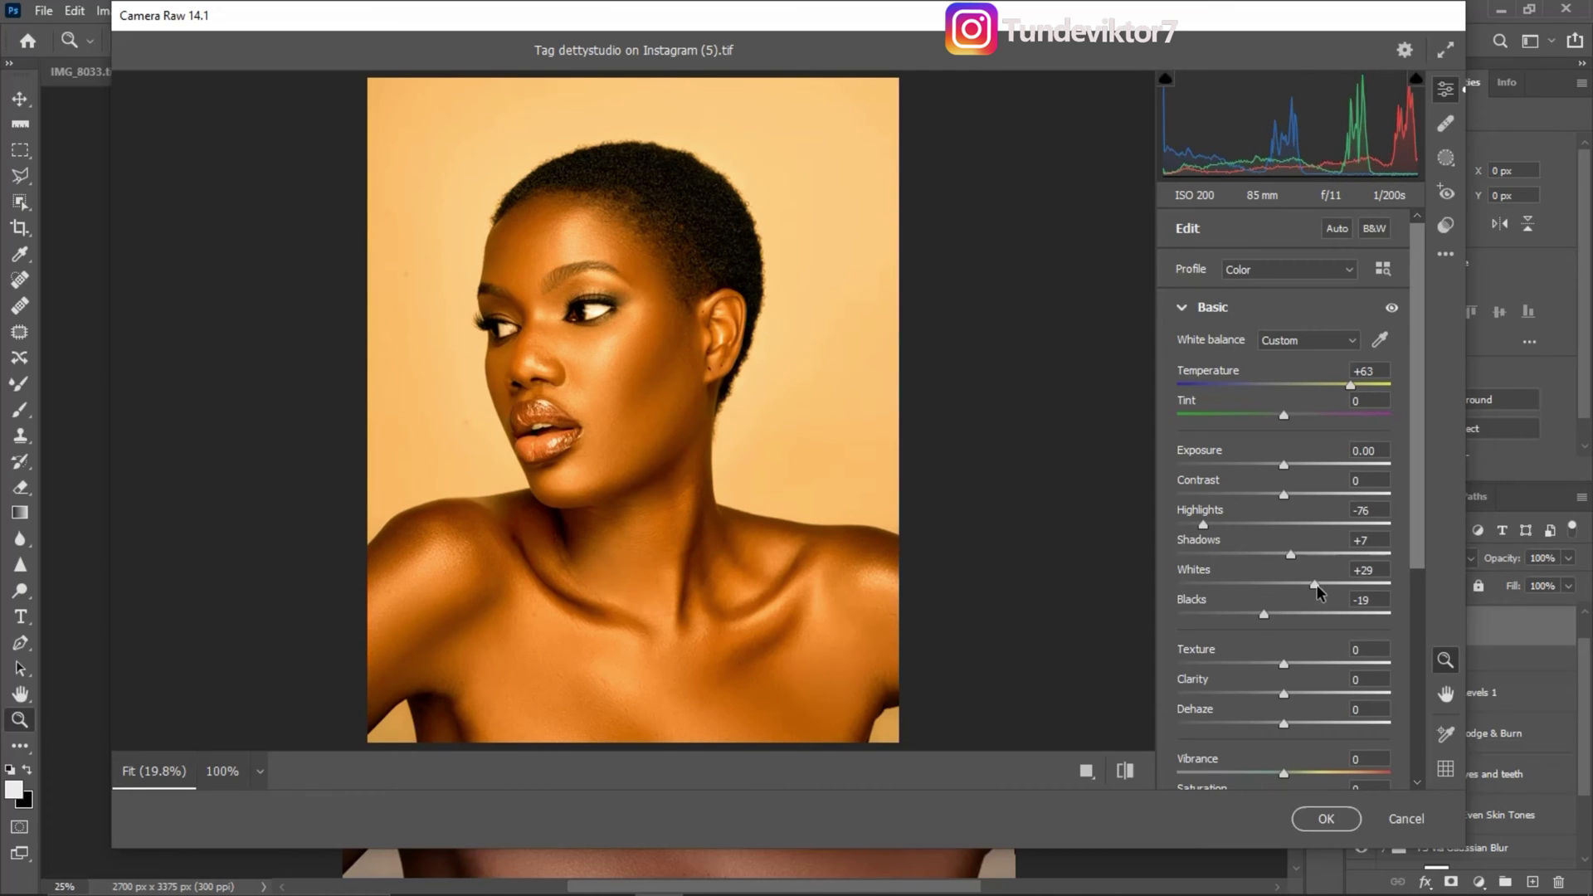
Set Clarity to +53, Dehaze to +11 and Exposure to -0.30
drag(1421, 556, 1422, 614)
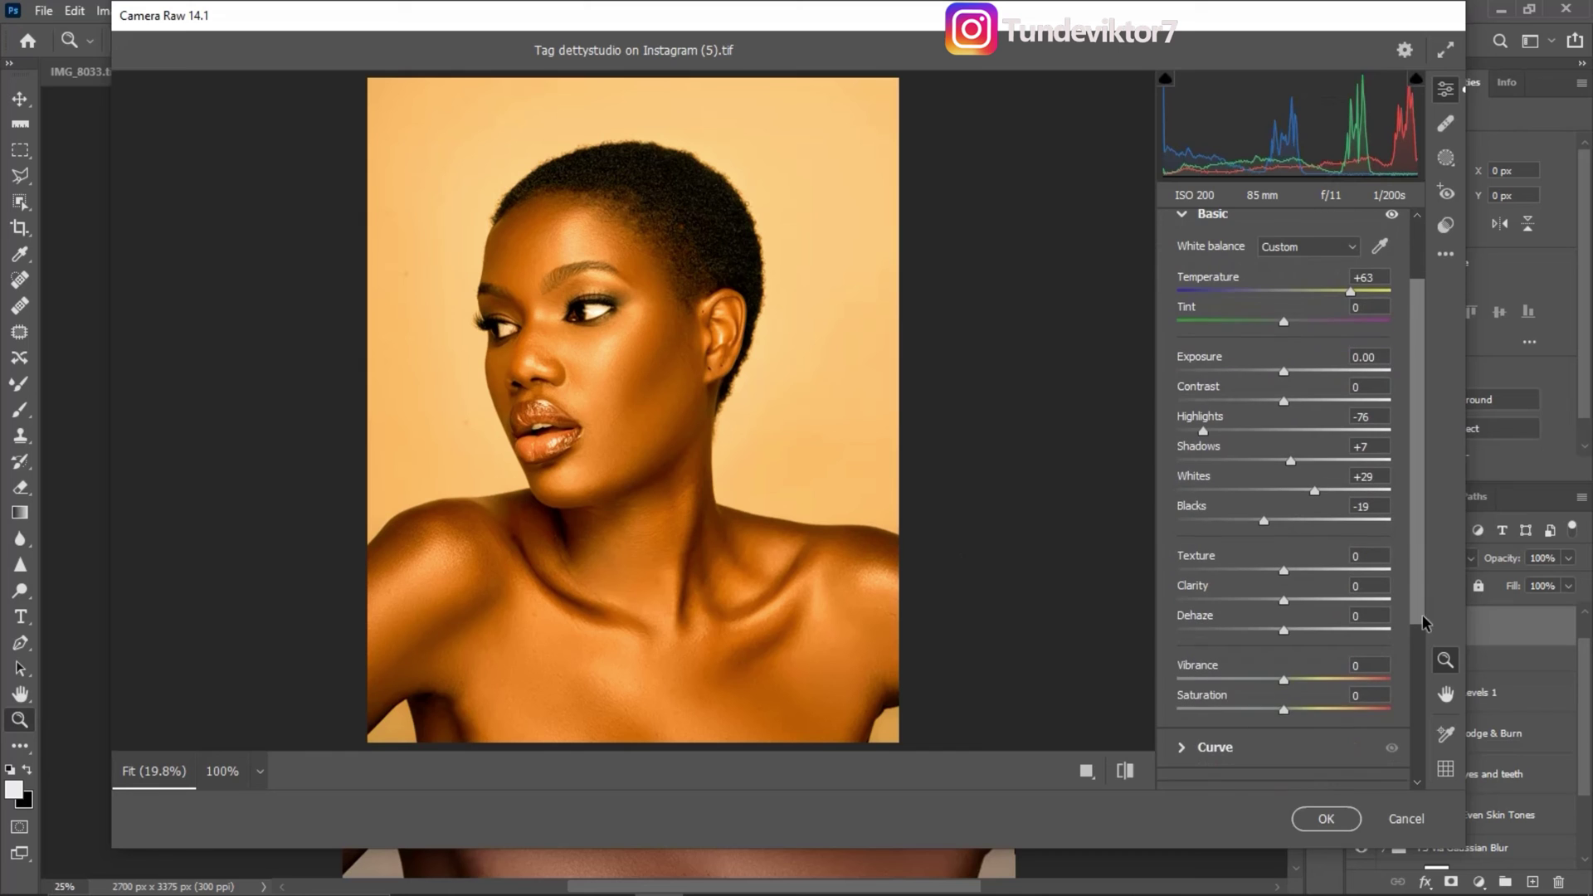
drag(1284, 599, 1299, 629)
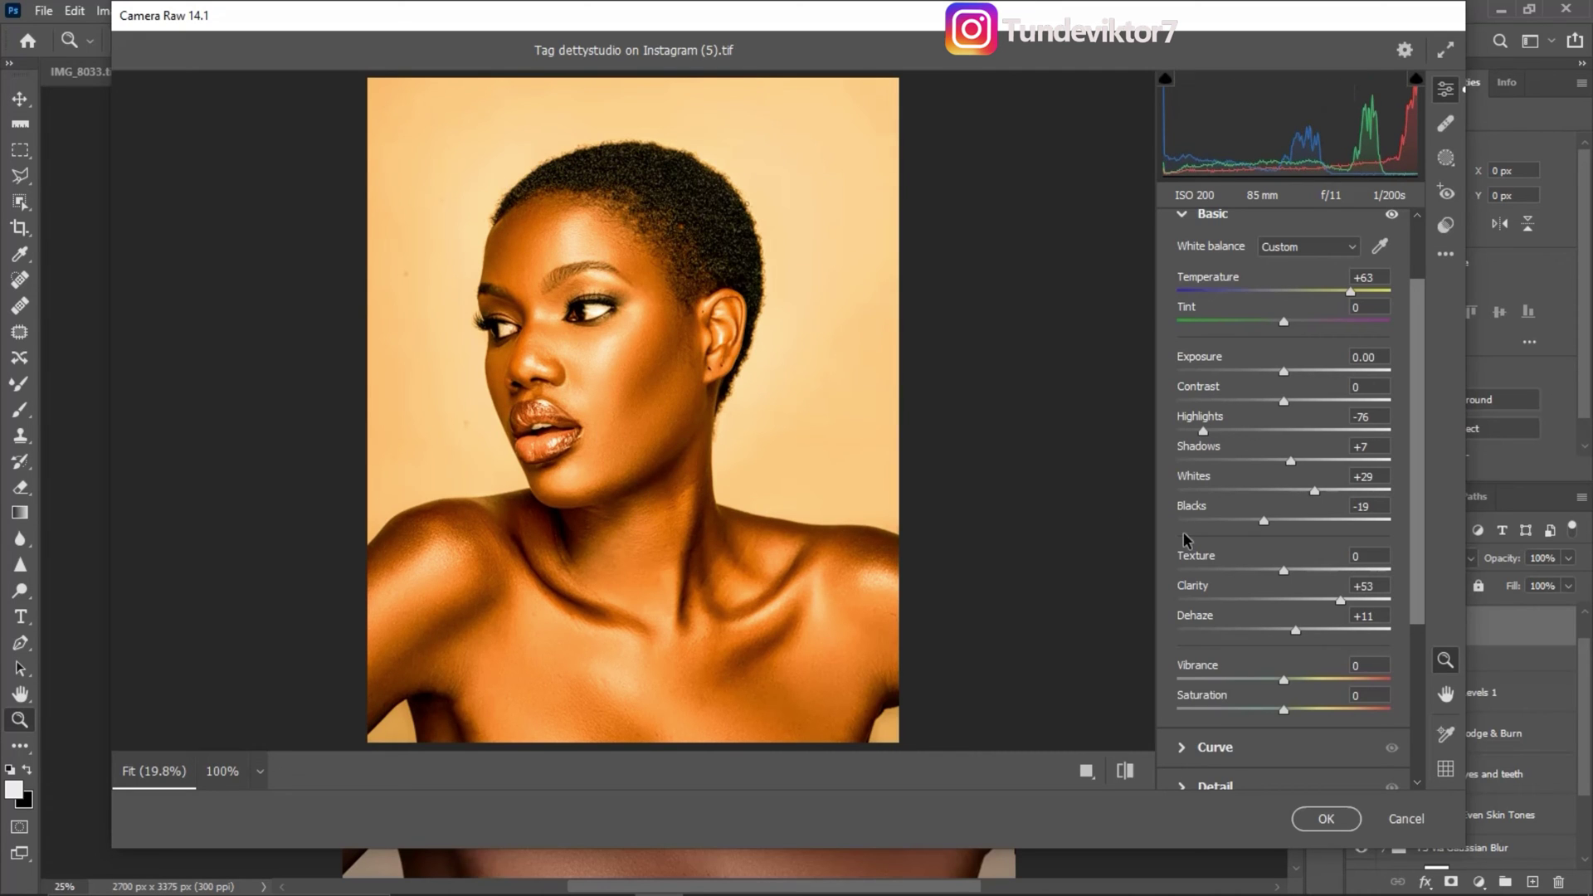
scroll(1415, 512, up, 2)
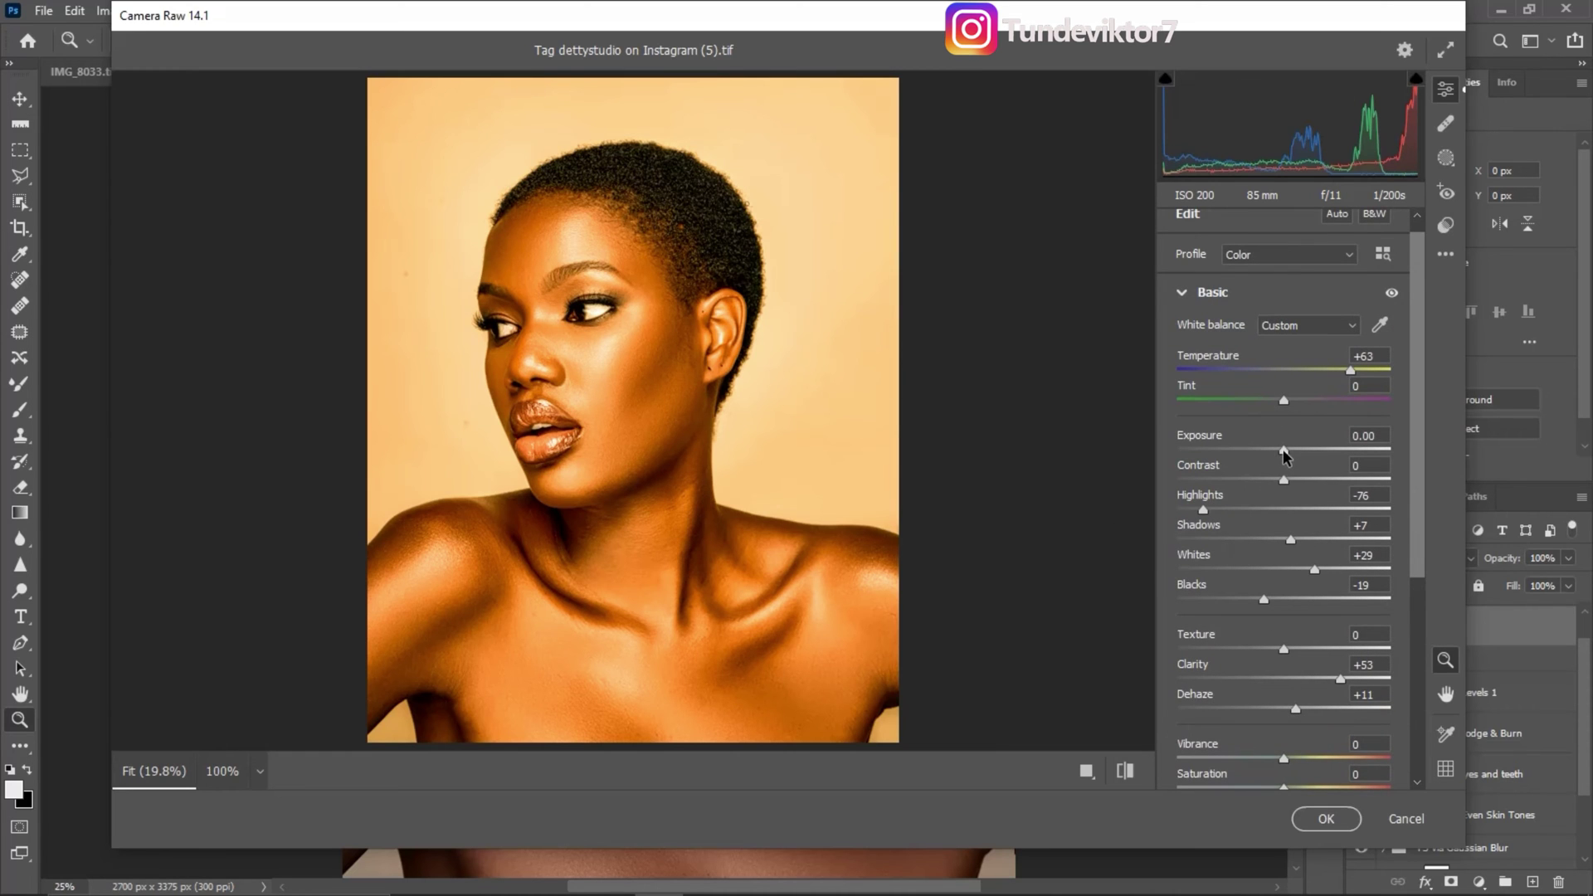
drag(1284, 451, 1278, 452)
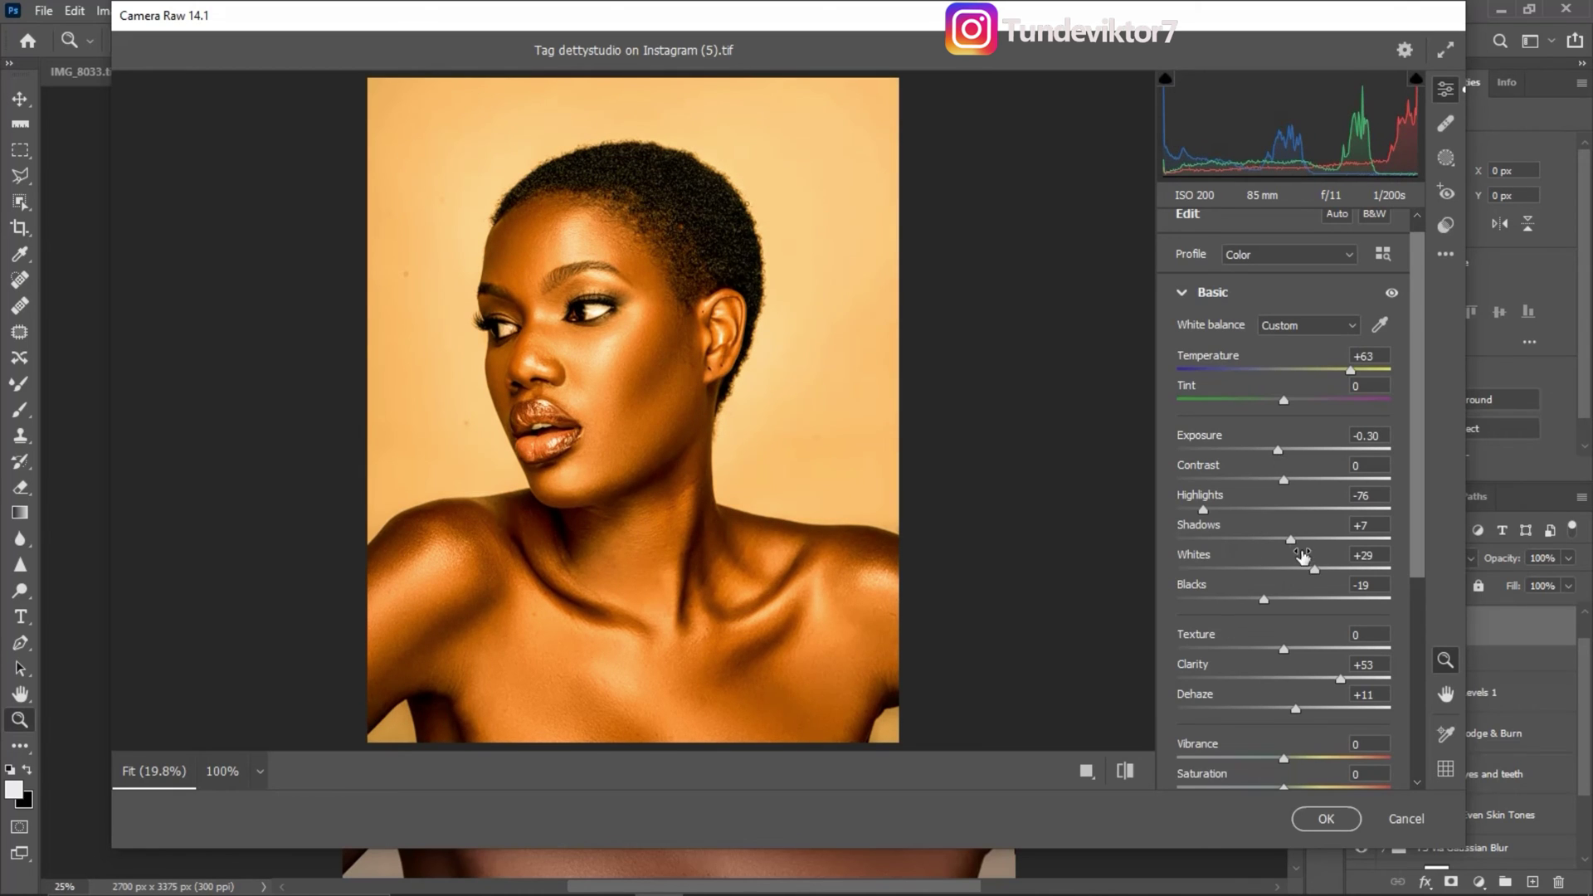
Set Shadows to +28 and Blacks to -9, and apply the Camera Raw adjustments to the layer
drag(1290, 539, 1310, 542)
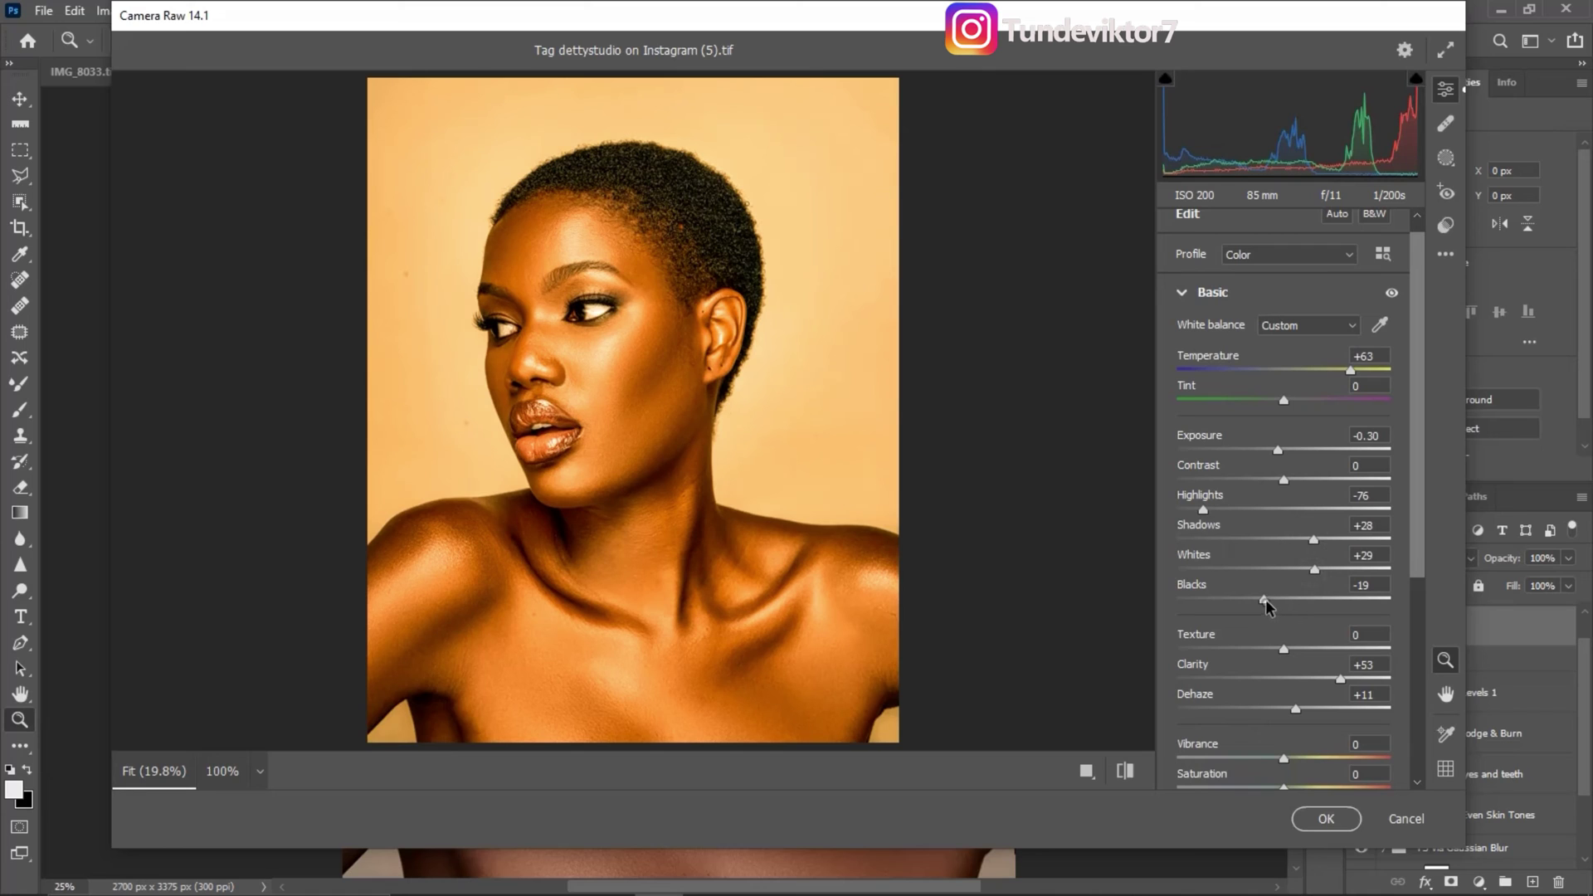
drag(1264, 600, 1276, 600)
drag(1415, 549, 1416, 577)
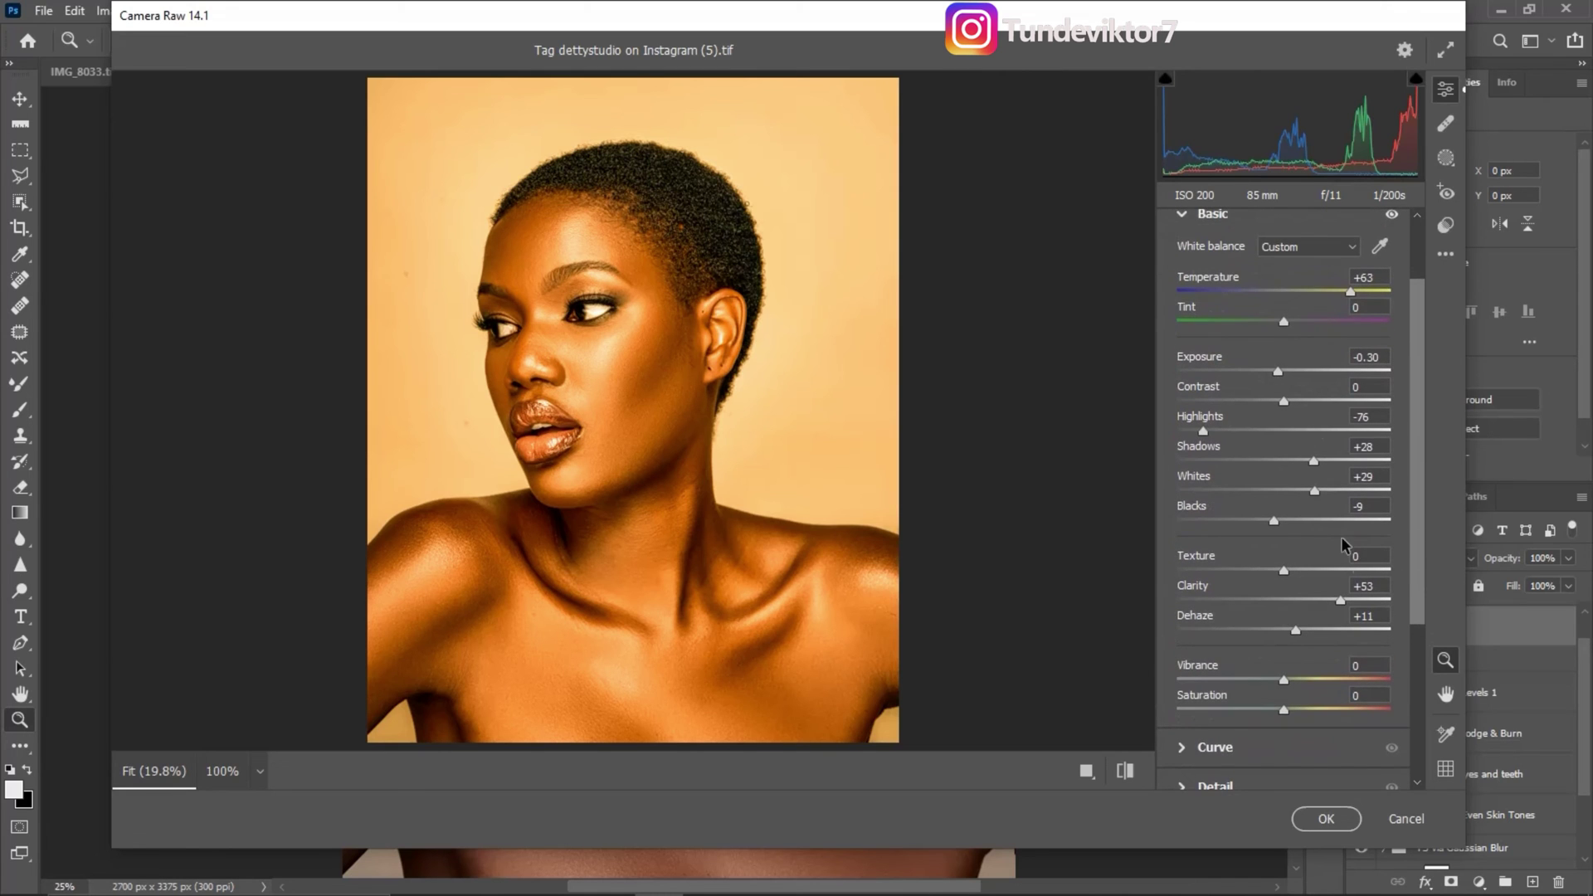
scroll(1328, 573, down, 1)
scroll(1327, 498, up, 3)
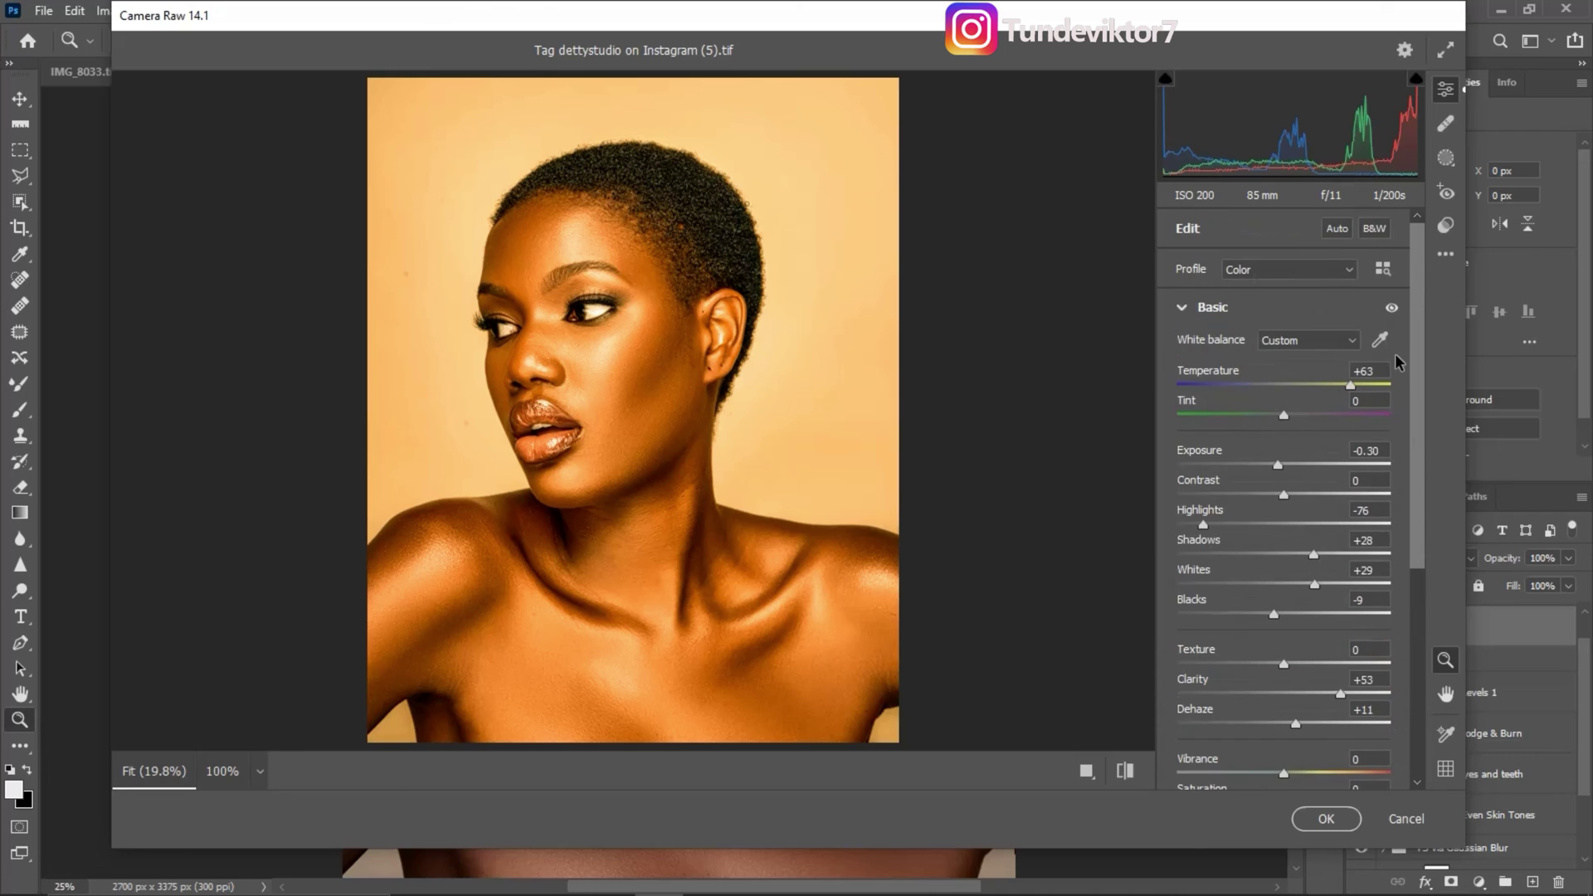
click(1337, 823)
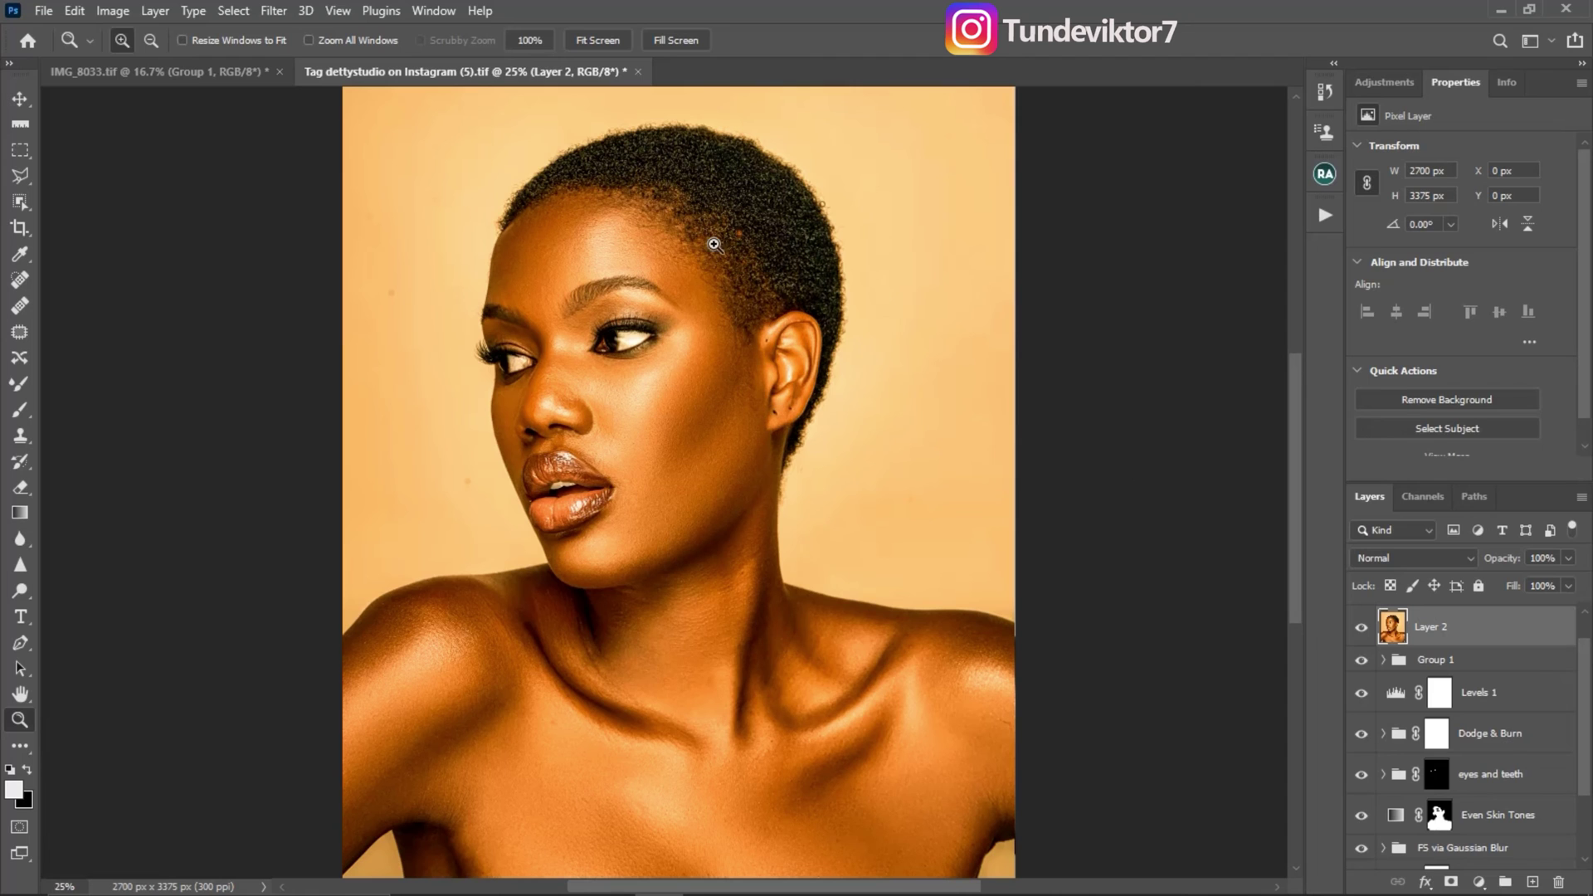
Add a layer mask to Layer 2 and invert it to black
scroll(882, 658, down, 1)
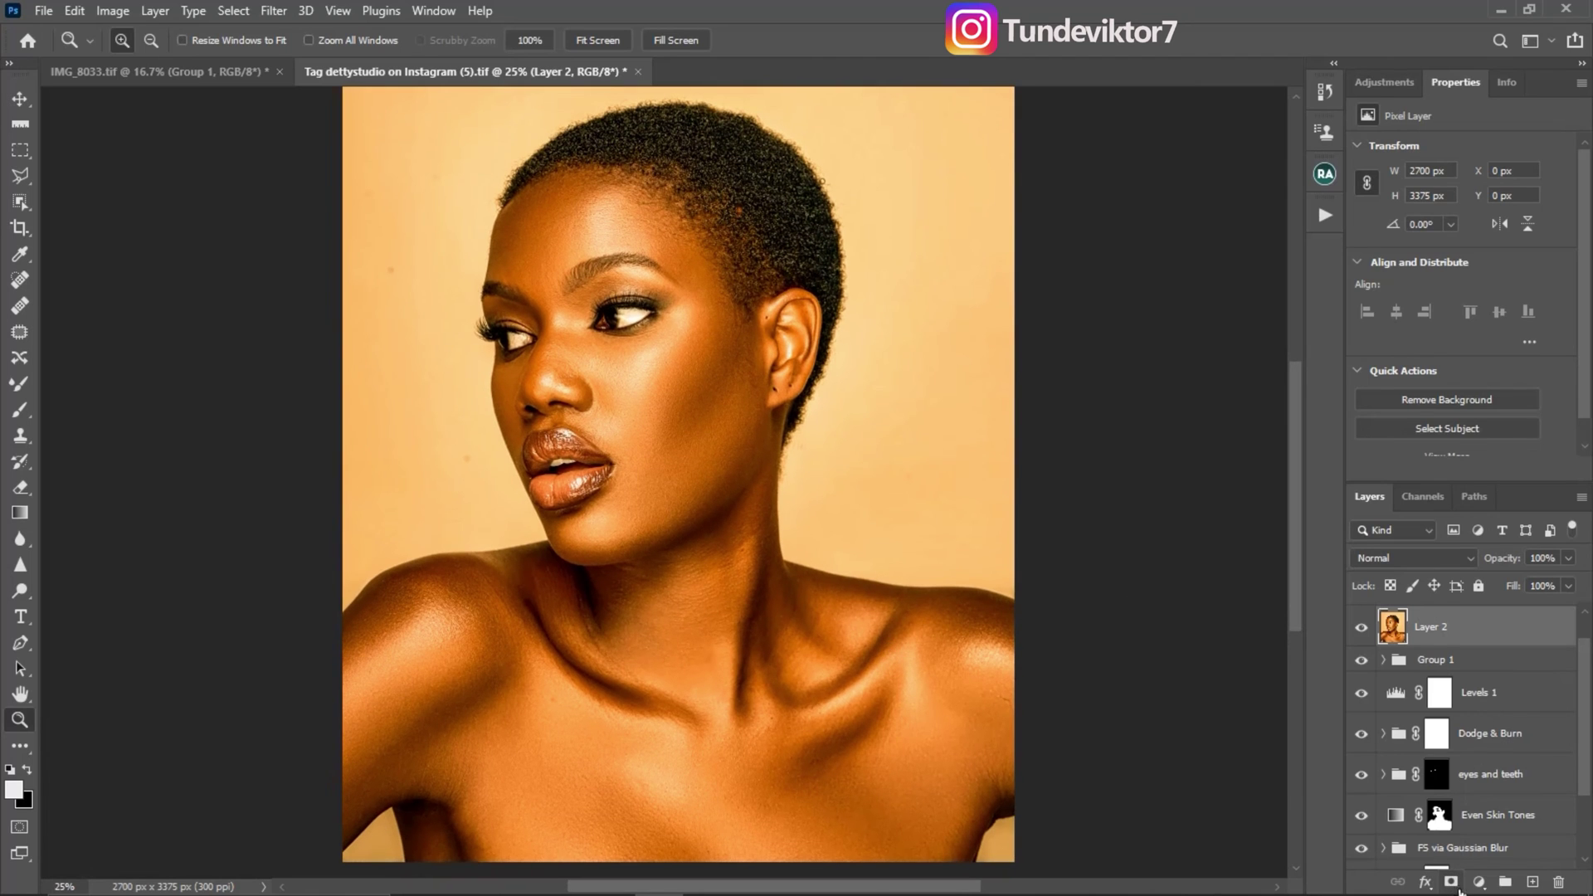
click(1451, 882)
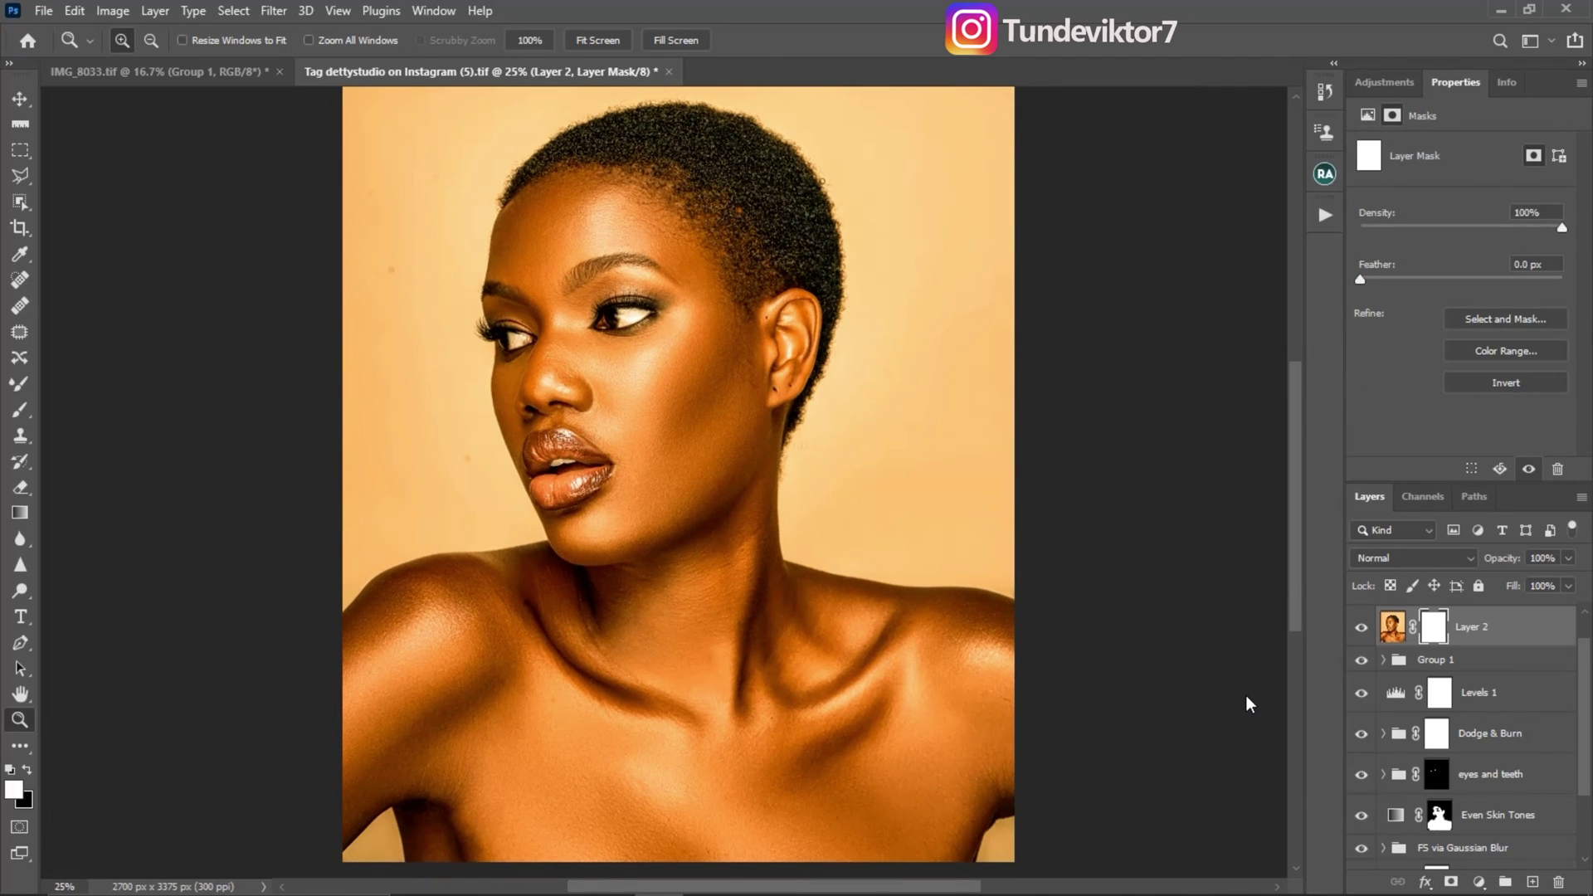
key(ctrl+i)
Paint white with the Brush tool on Layer 2's mask over the face, neck, shoulders and chest to reveal the golden tone
key(b)
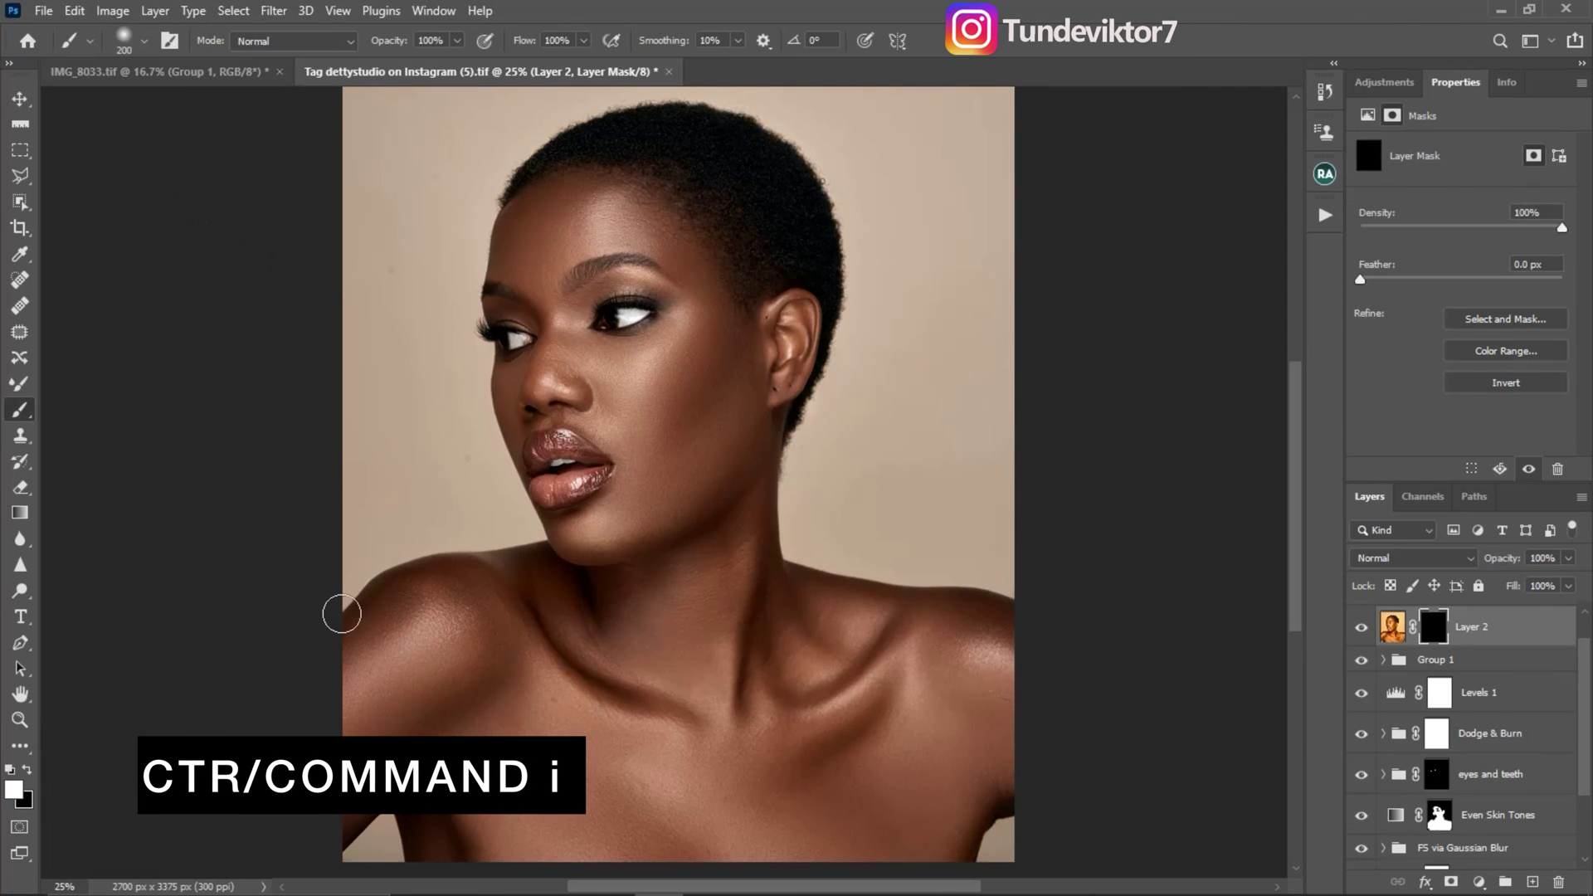
click(144, 40)
click(145, 40)
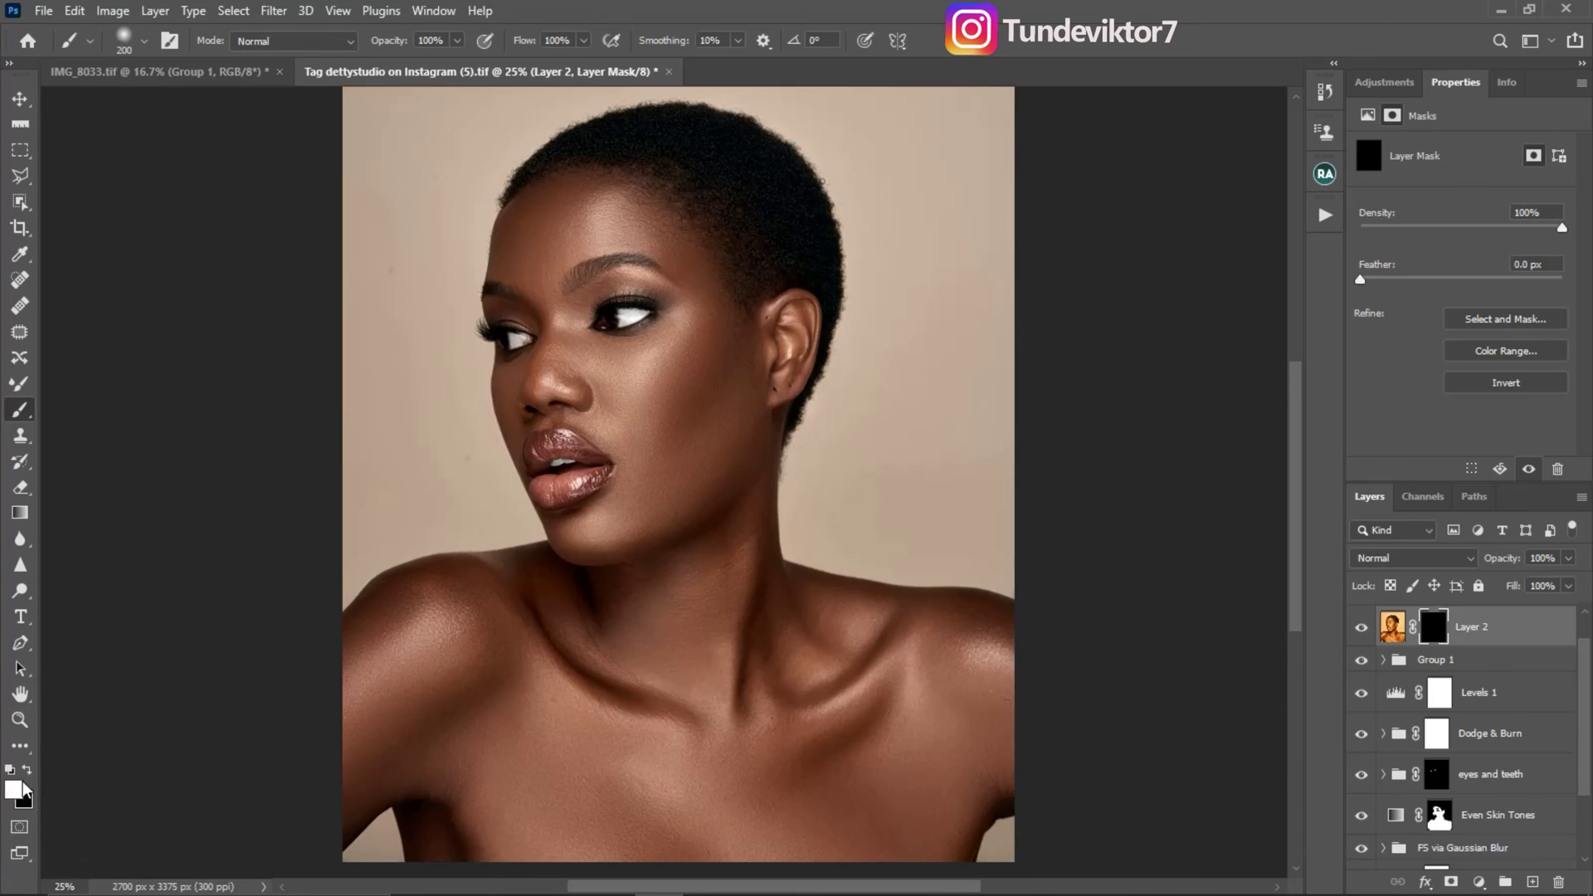
key(bracketleft)
key(bracketleft)
mouse_move(564, 228)
mouse_down()
mouse_move(618, 220)
mouse_move(569, 243)
mouse_move(536, 283)
mouse_up()
key(bracketright)
key(bracketright)
key(bracketleft)
key(bracketleft)
mouse_move(531, 217)
mouse_down()
mouse_move(520, 275)
mouse_move(523, 229)
mouse_move(514, 258)
mouse_move(533, 214)
mouse_move(548, 306)
mouse_move(708, 348)
mouse_move(574, 327)
mouse_move(571, 488)
mouse_move(767, 331)
mouse_move(802, 345)
mouse_move(710, 607)
mouse_move(586, 578)
mouse_move(431, 818)
mouse_move(490, 579)
mouse_move(712, 560)
mouse_move(491, 540)
mouse_up()
key(bracketright)
key(bracketright)
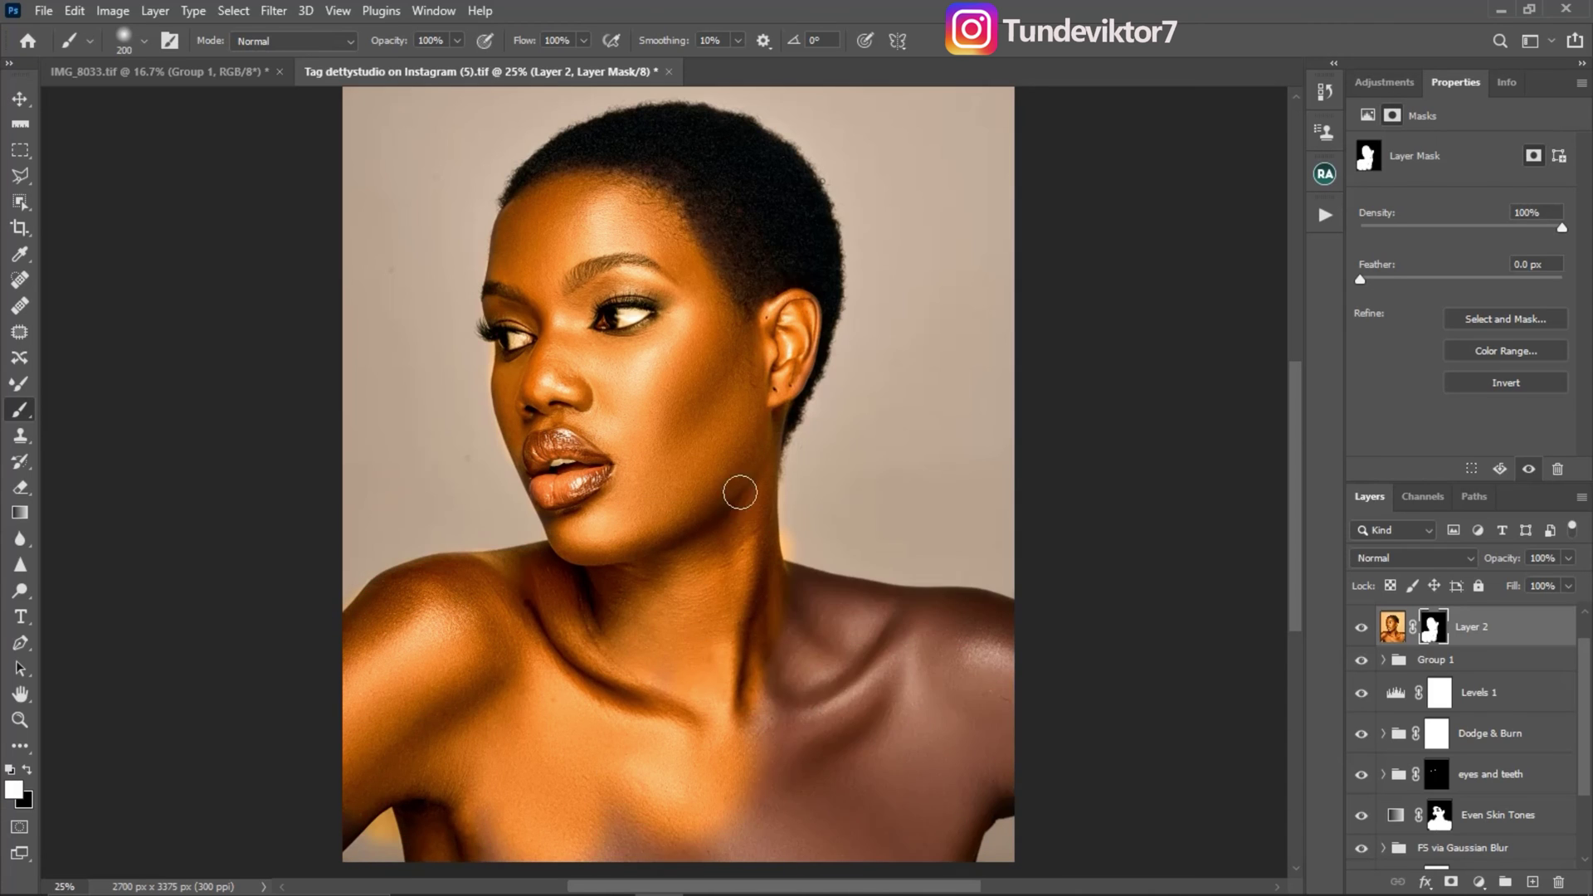
mouse_move(771, 630)
mouse_down()
mouse_move(1041, 687)
mouse_move(830, 598)
mouse_move(971, 830)
mouse_up()
Paint black on the mask with a smaller brush, about 80 px, to remove golden spill from the background beside the neck and arms
key(bracketleft)
key(bracketleft)
key(bracketleft)
key(bracketleft)
key(bracketleft)
key(bracketleft)
key(x)
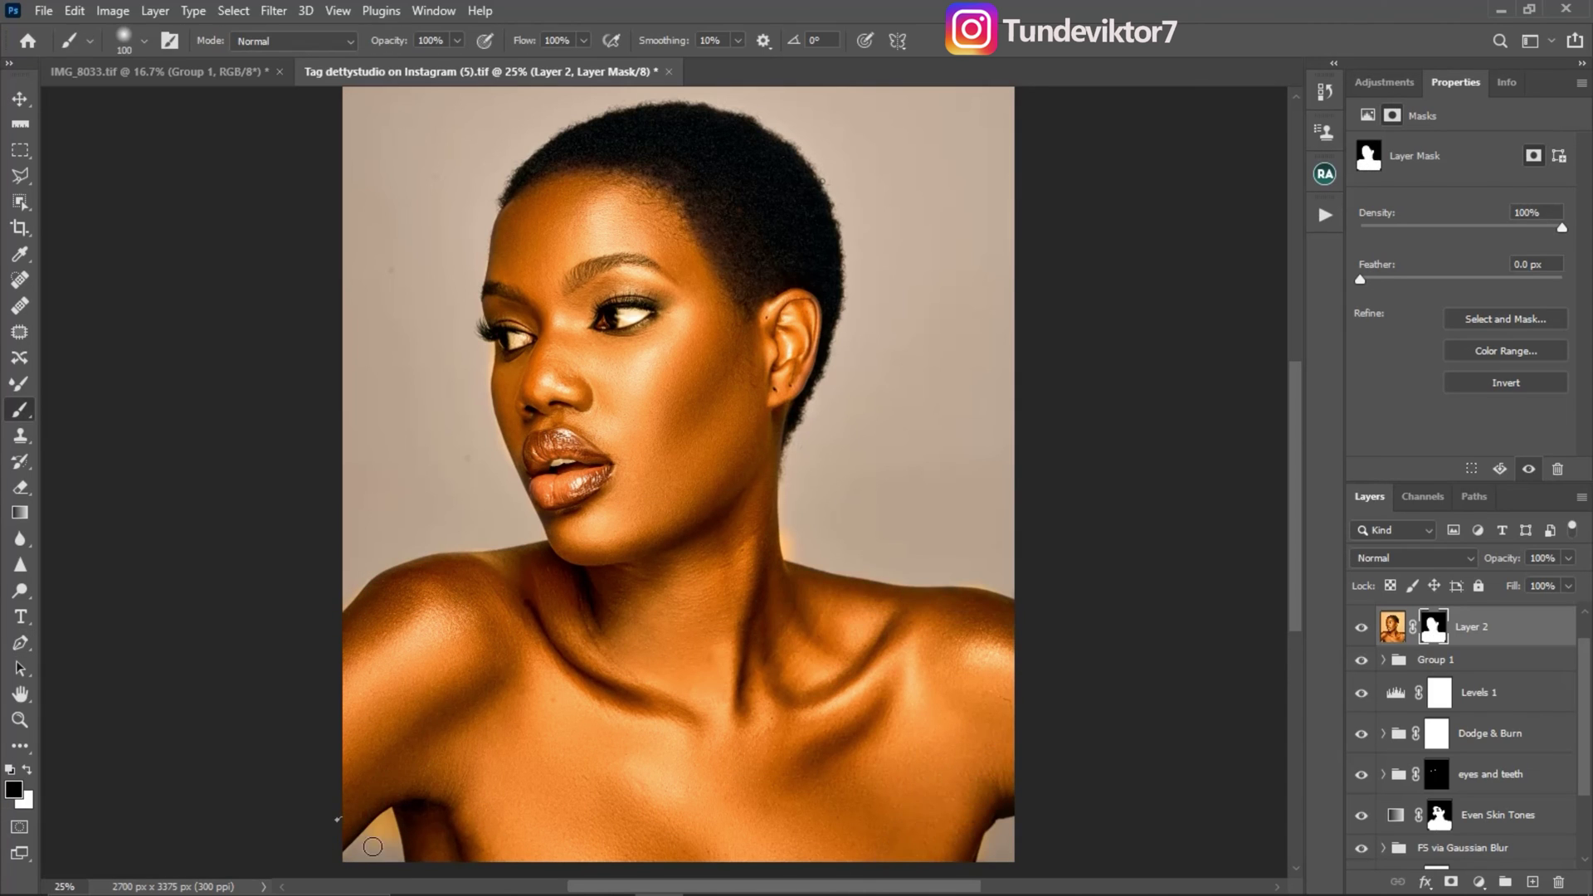
drag(787, 538, 786, 550)
Soften Layer 2's mask with a Gaussian Blur of 95.6 pixels radius
click(274, 11)
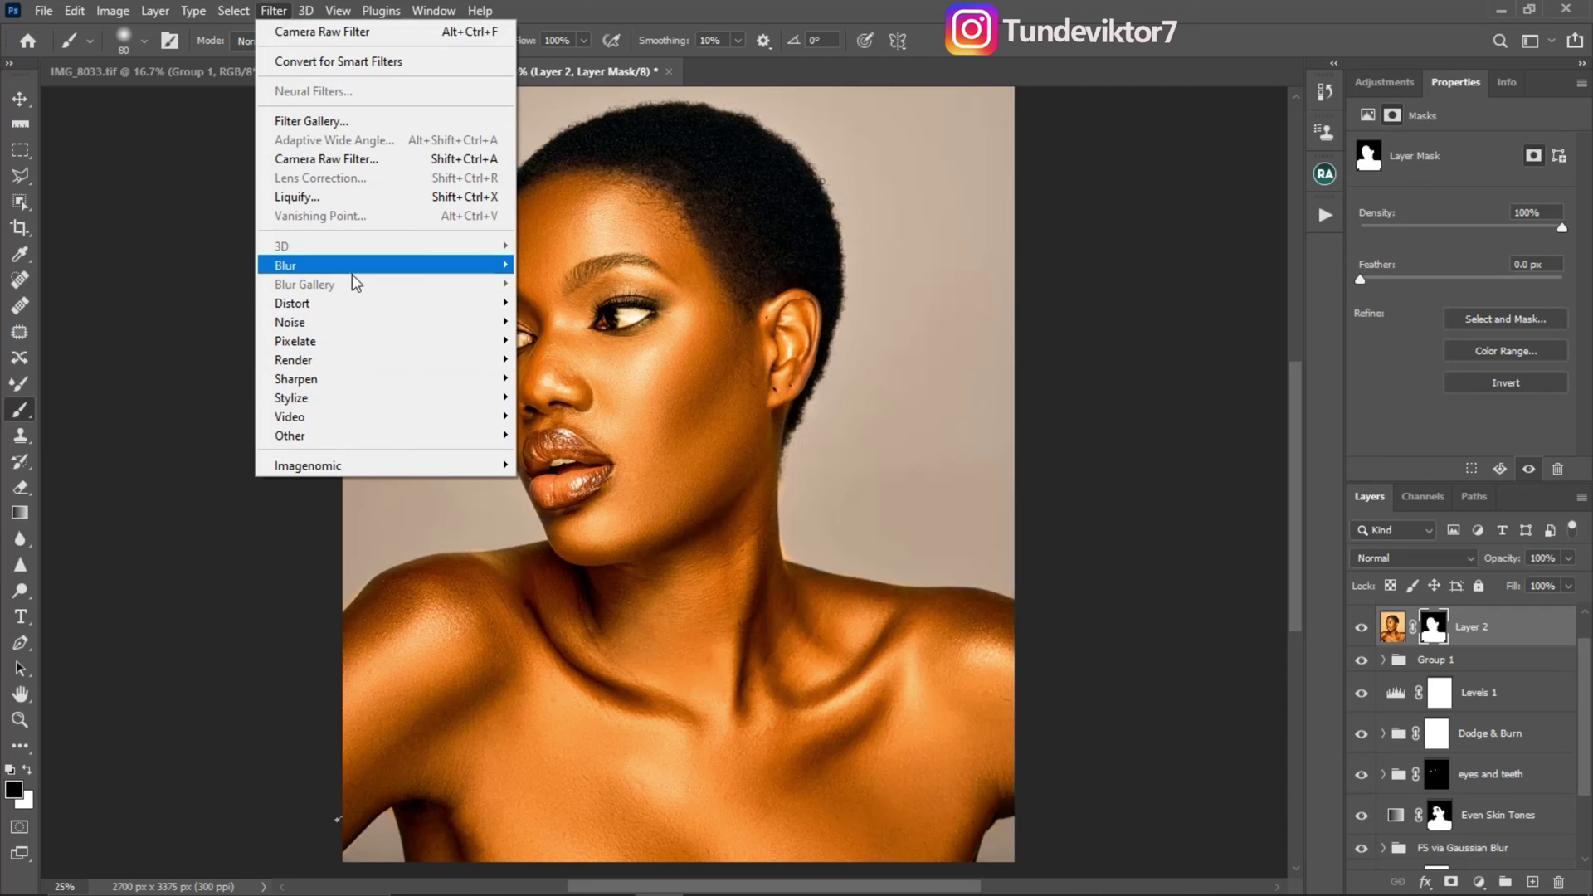
mouse_move(348, 267)
click(554, 338)
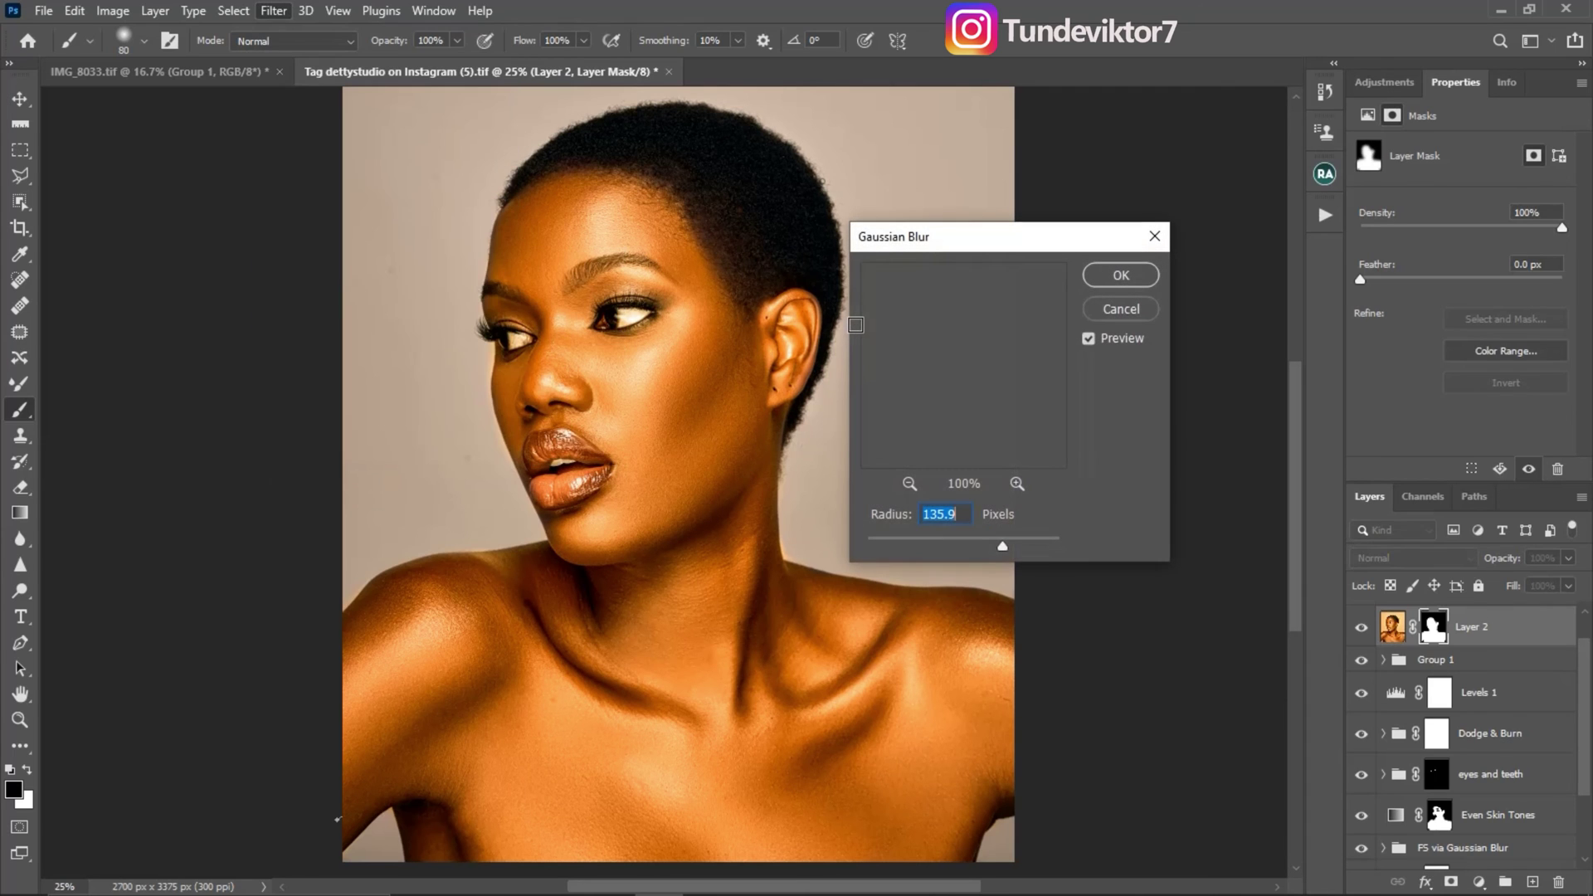
mouse_move(1005, 553)
mouse_down()
mouse_move(964, 545)
mouse_move(989, 549)
mouse_up()
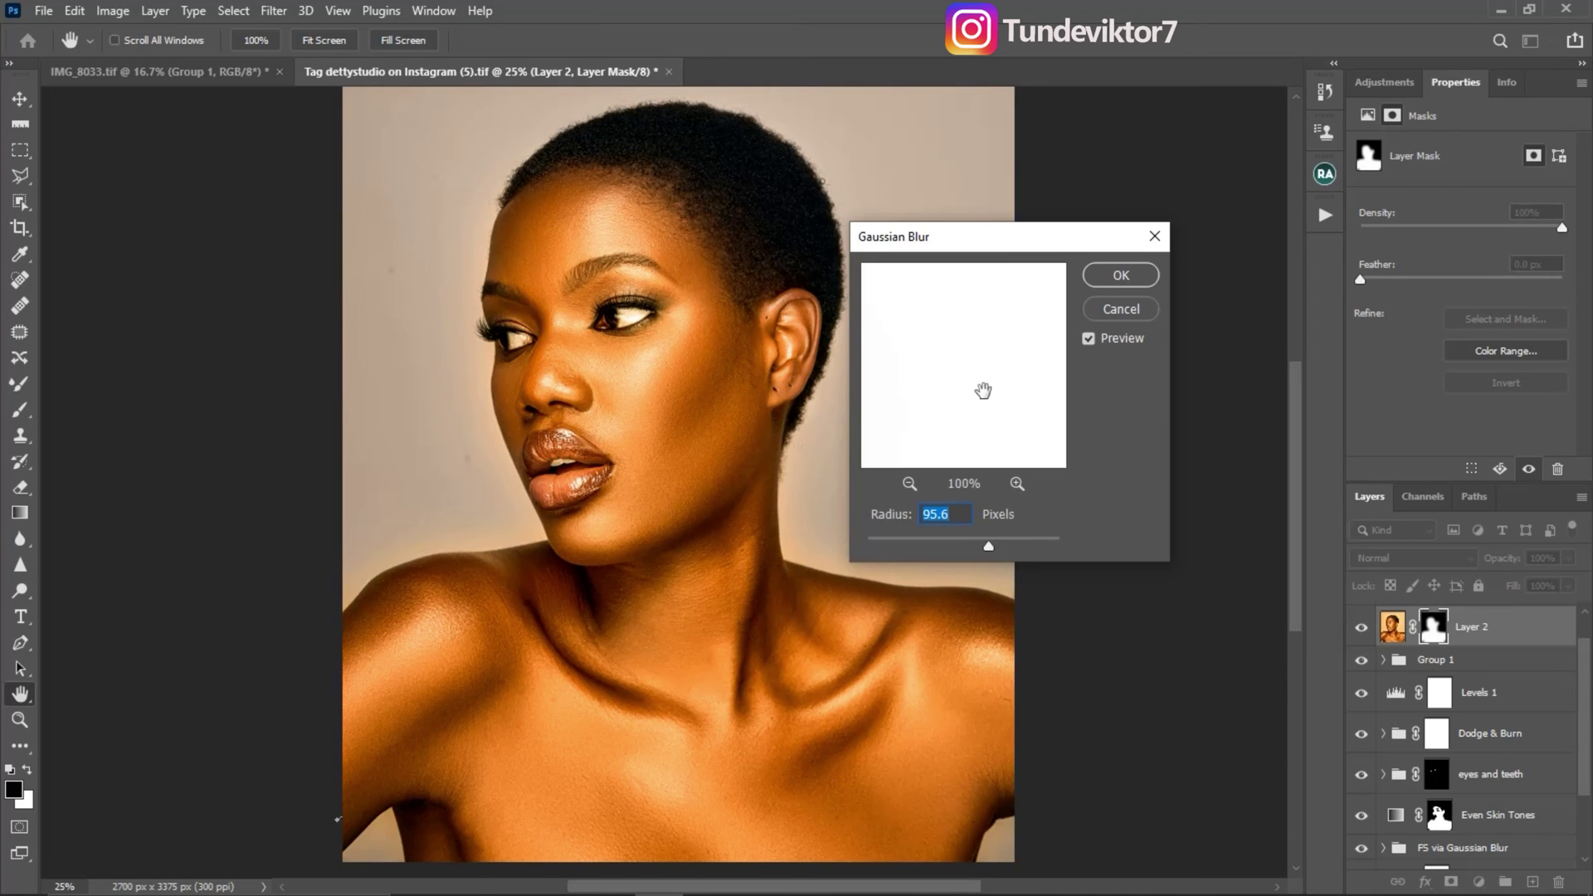
key(Return)
Lower Layer 2's opacity to 67%
key(b)
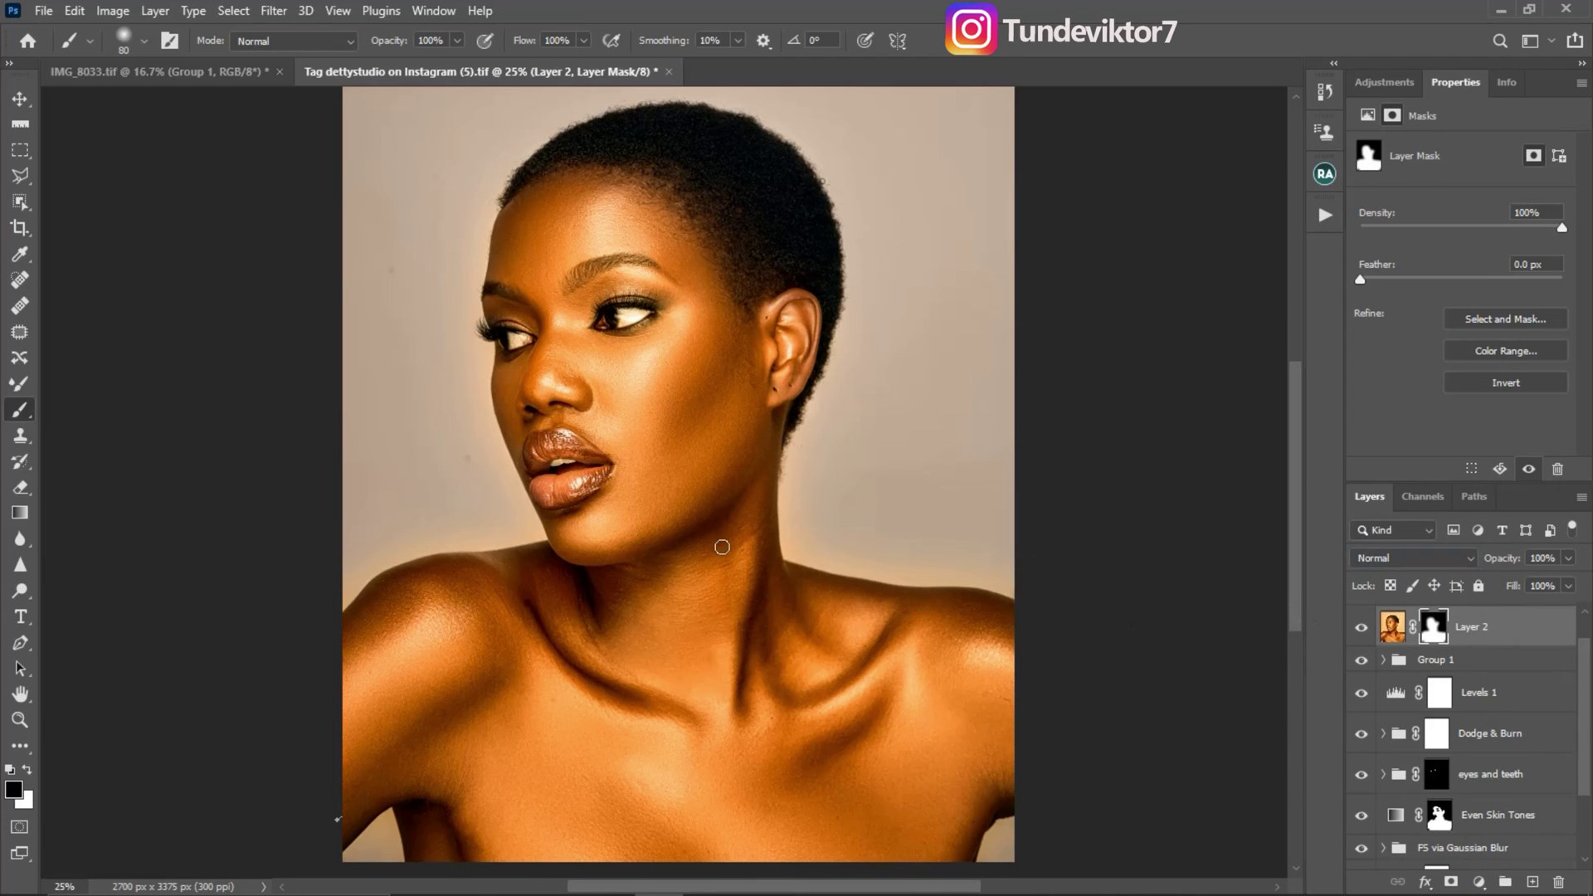
click(1568, 558)
drag(1570, 586, 1539, 594)
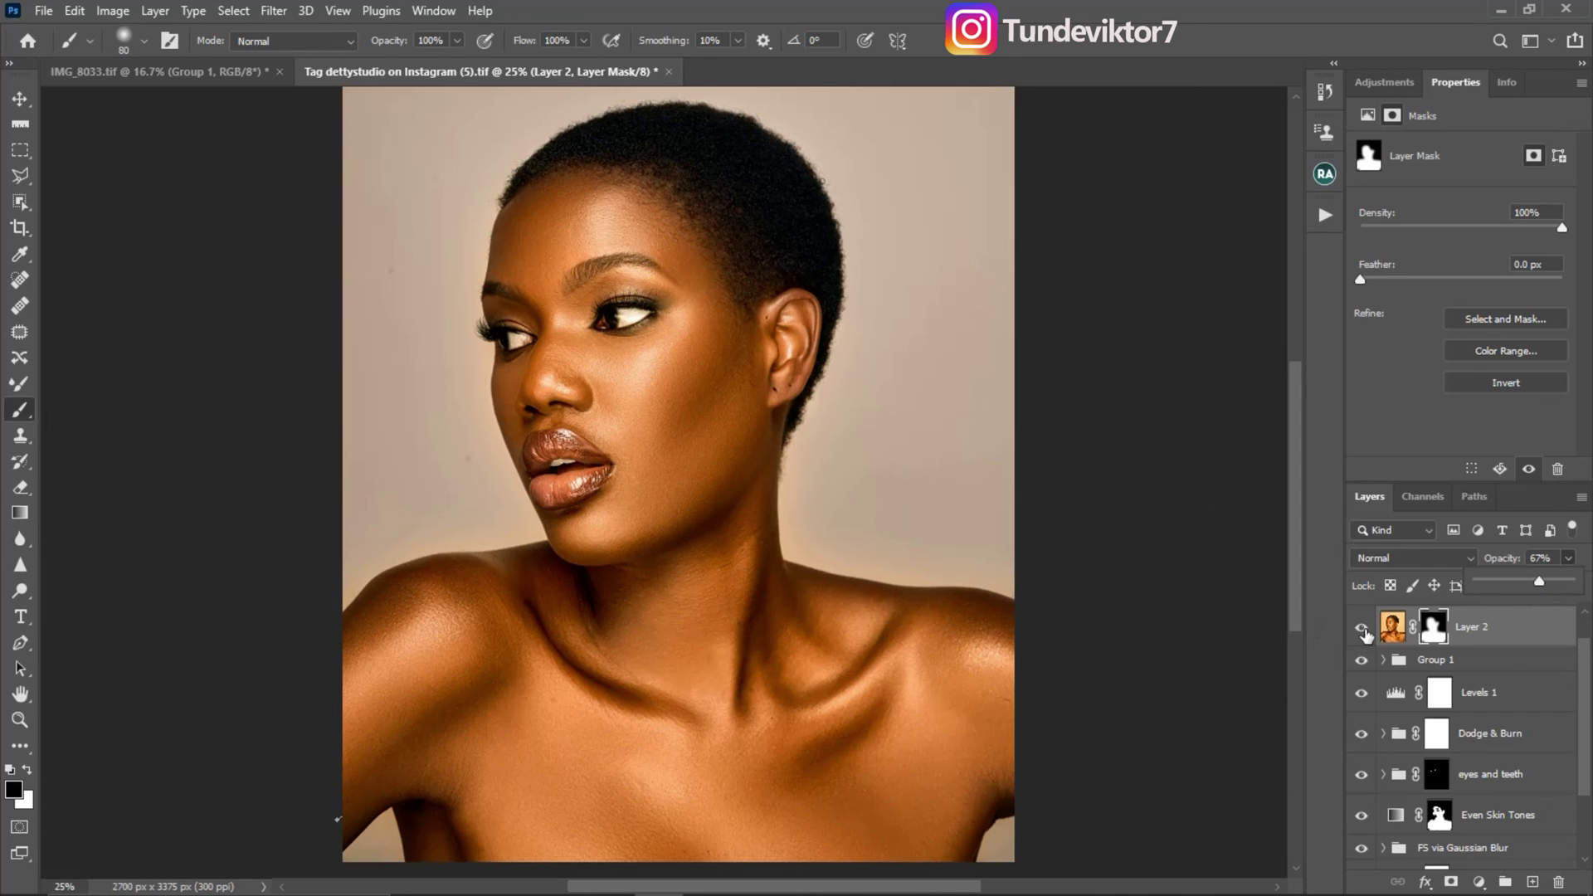
Hide and show Layer 2 twice to compare the portrait before and after the golden toning
click(1361, 628)
click(1364, 631)
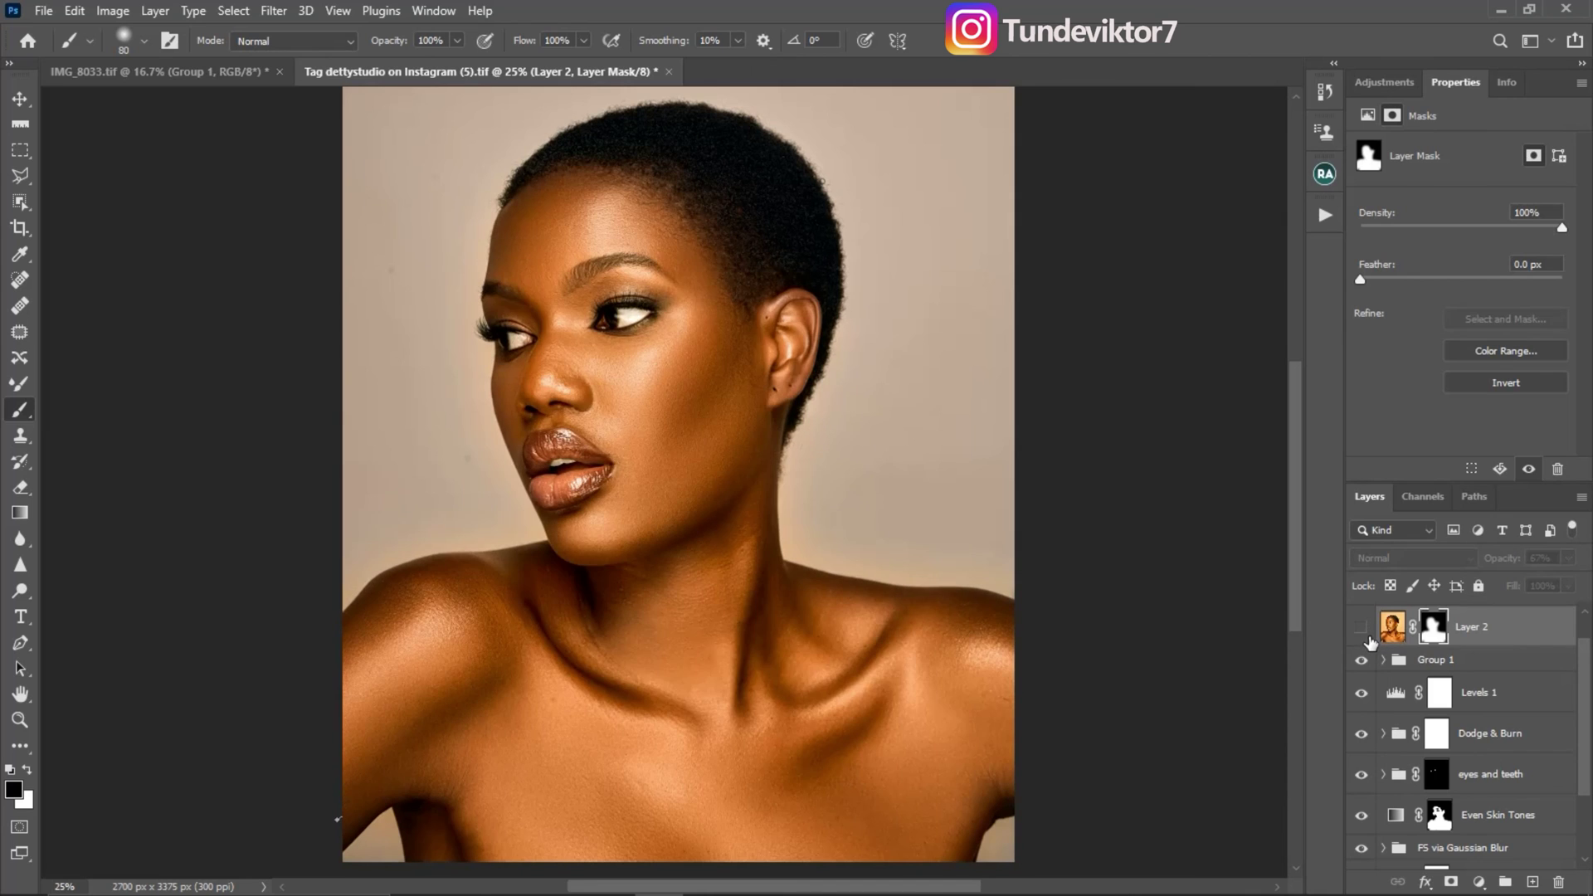
click(1364, 630)
click(1364, 631)
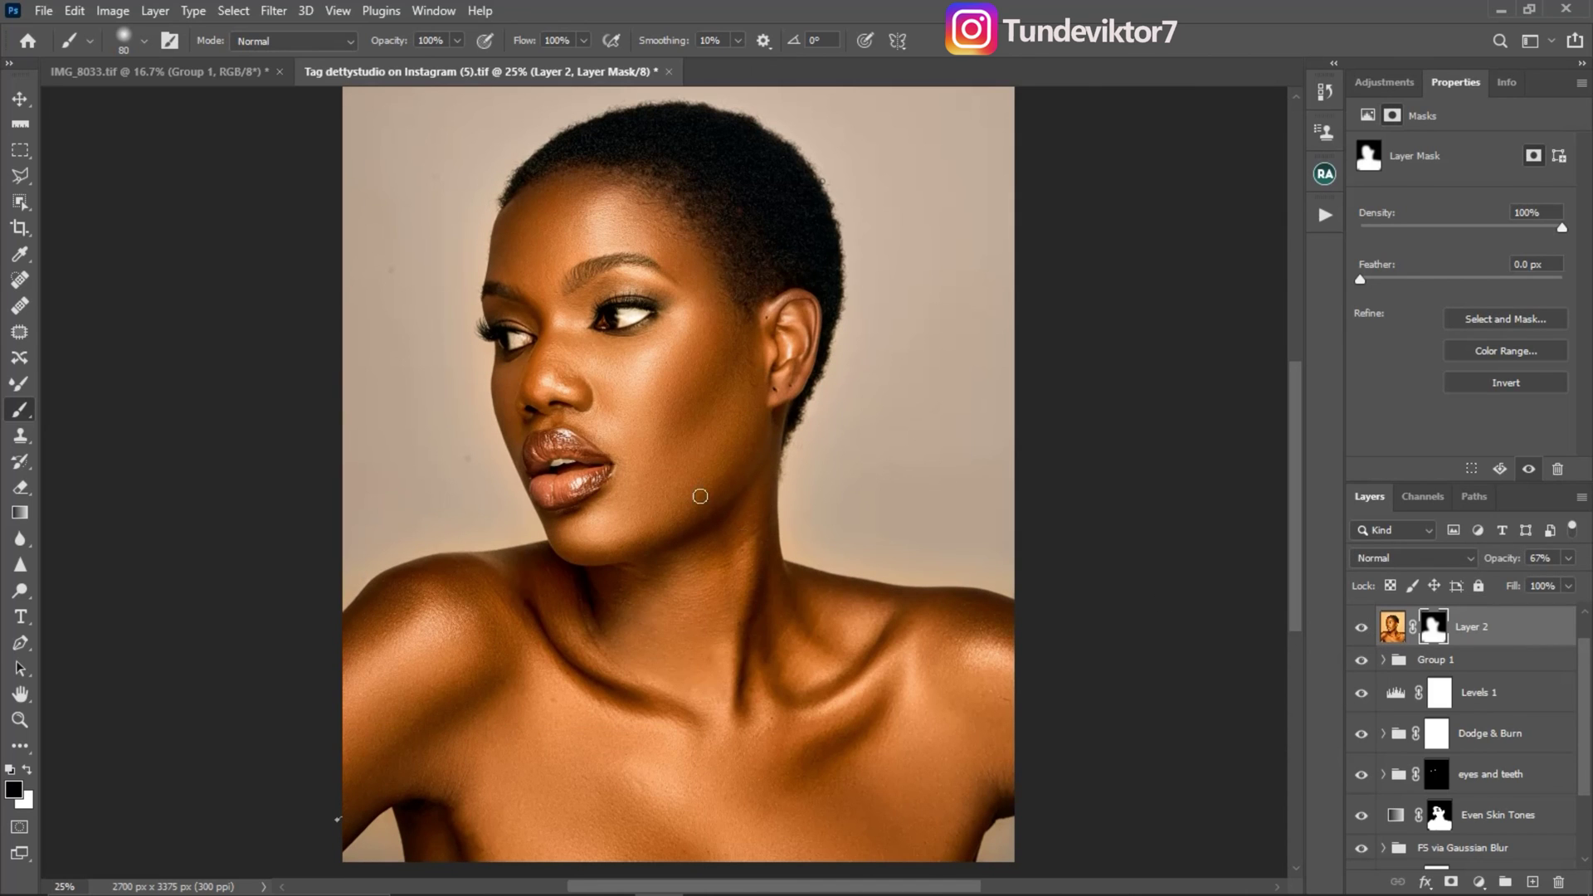